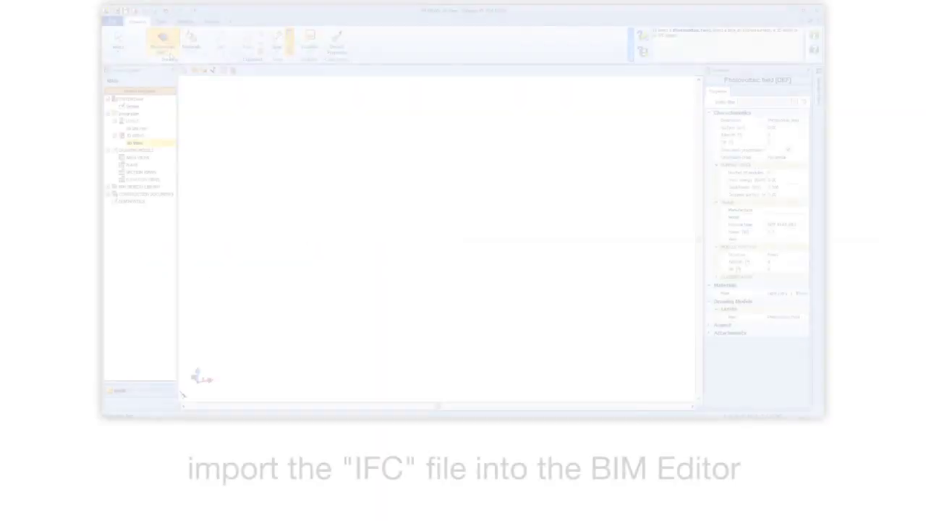
- Insert an IFC object and load House_IFC.ifc into the 3D view
left_click(171, 57)
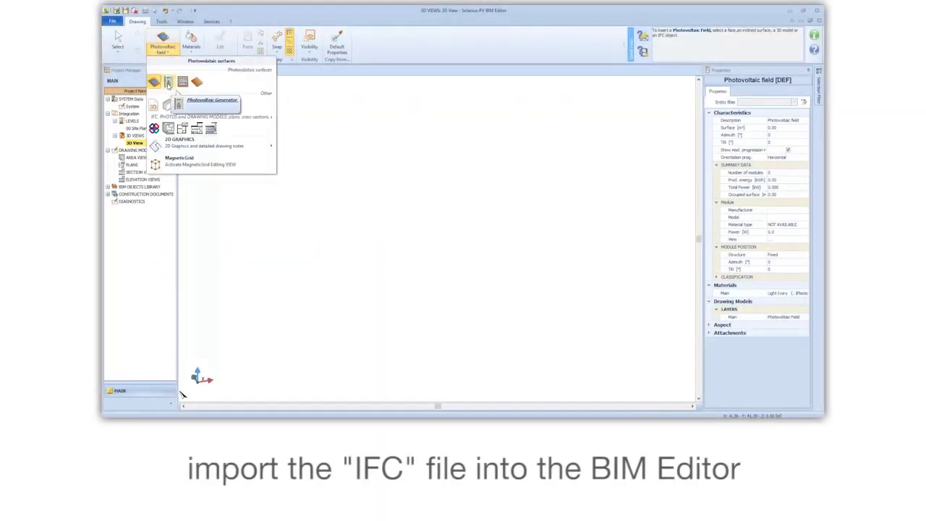
left_click(154, 128)
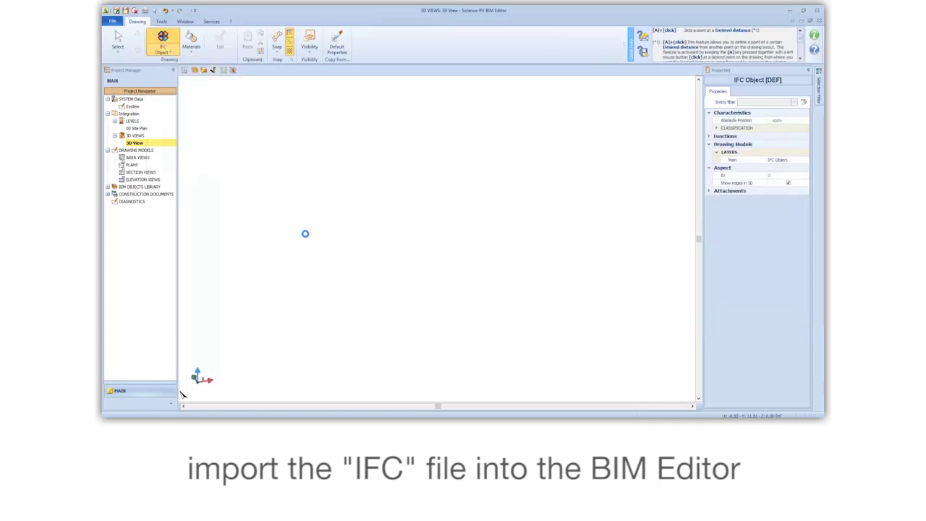
left_click(305, 232)
left_click(308, 211)
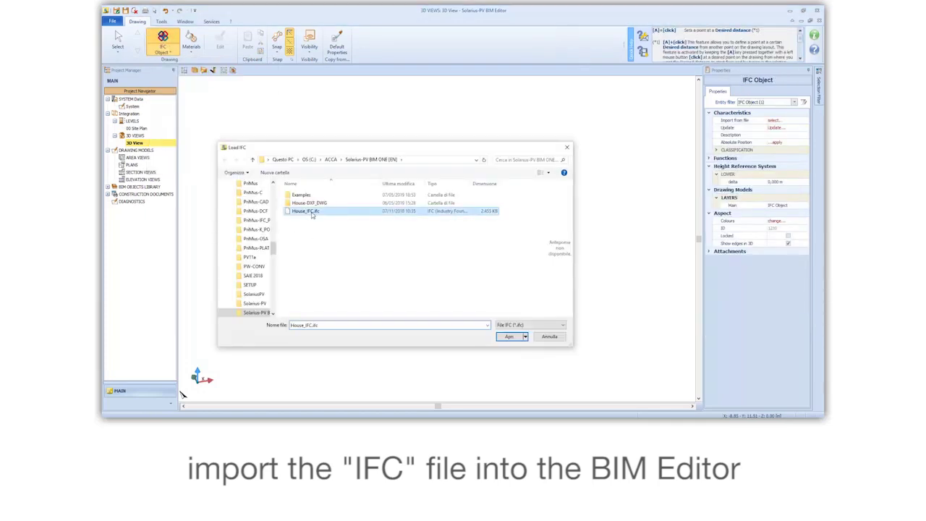
left_click(509, 336)
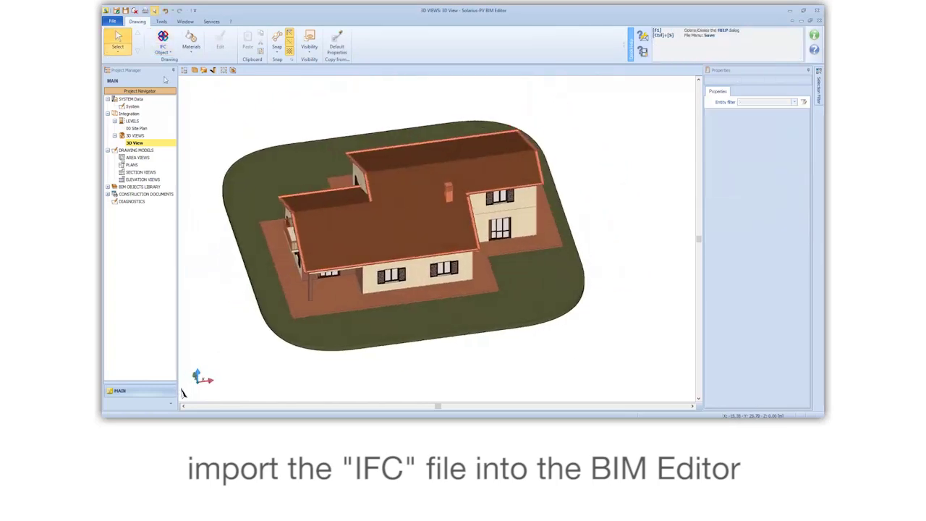
- Draw a photovoltaic field on the roof, adapt it to the roof outline, finish and select it
left_click(164, 49)
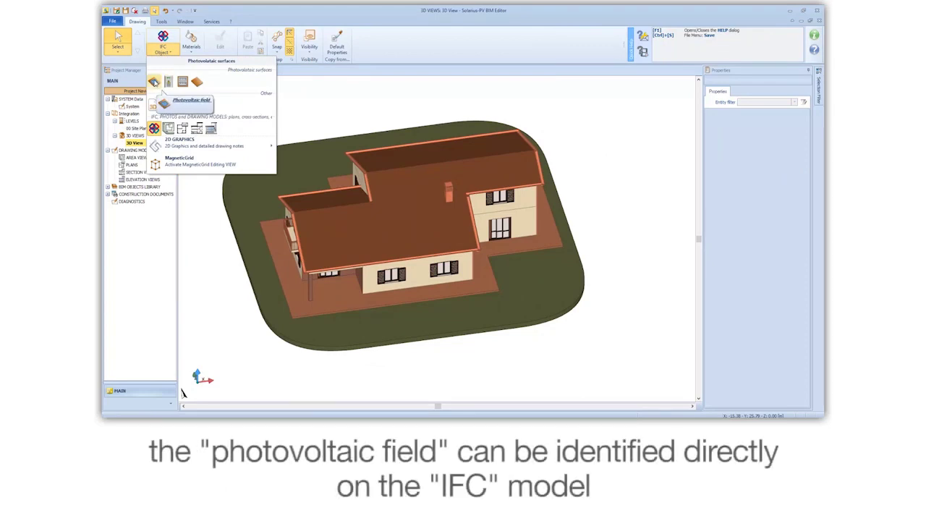
left_click(154, 82)
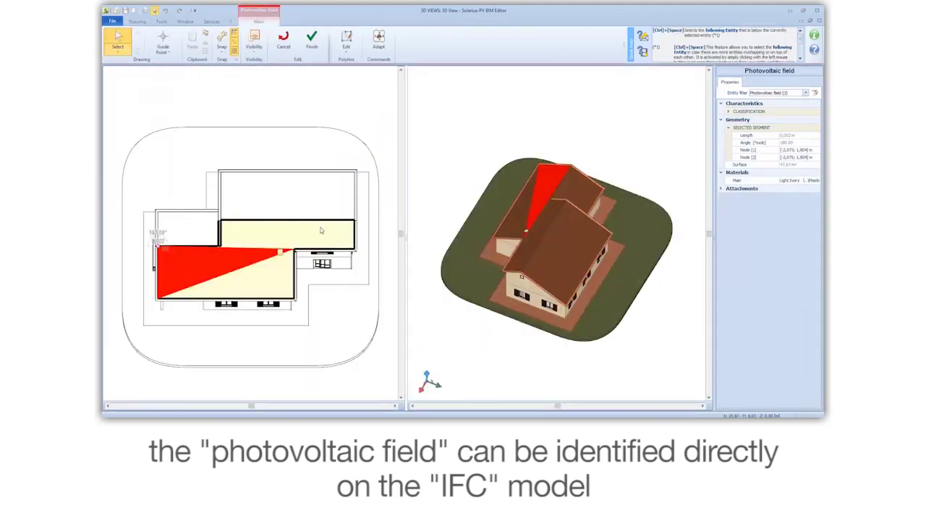
scroll(277, 263, "up", 3)
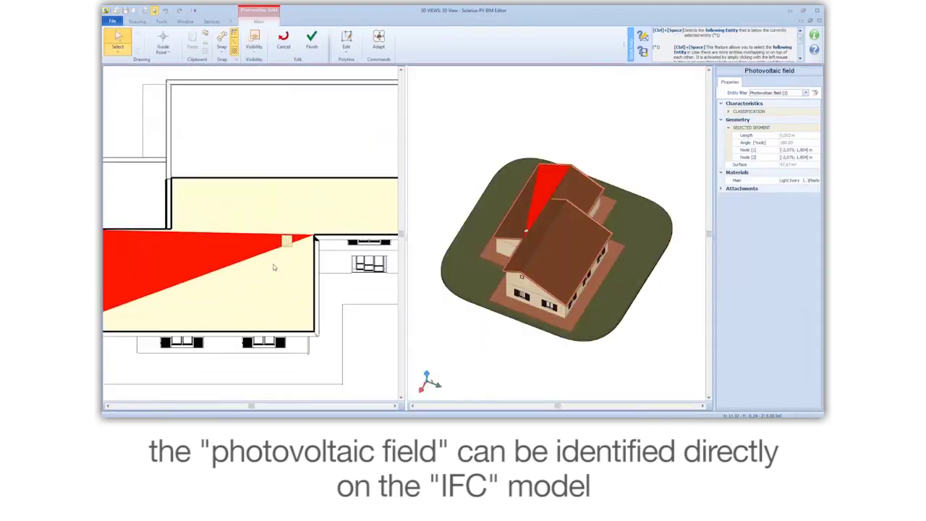
left_click(373, 44)
middle_click_drag(521, 260, 516, 214)
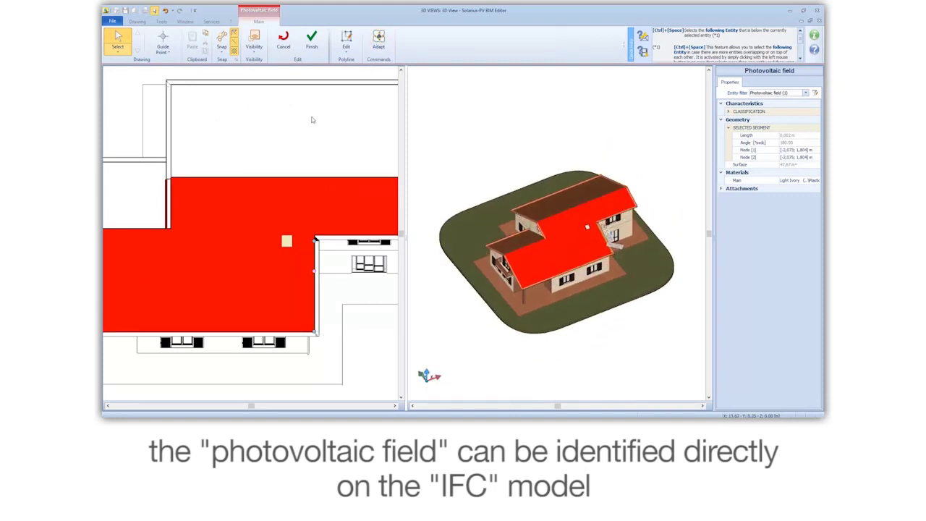
left_click(311, 39)
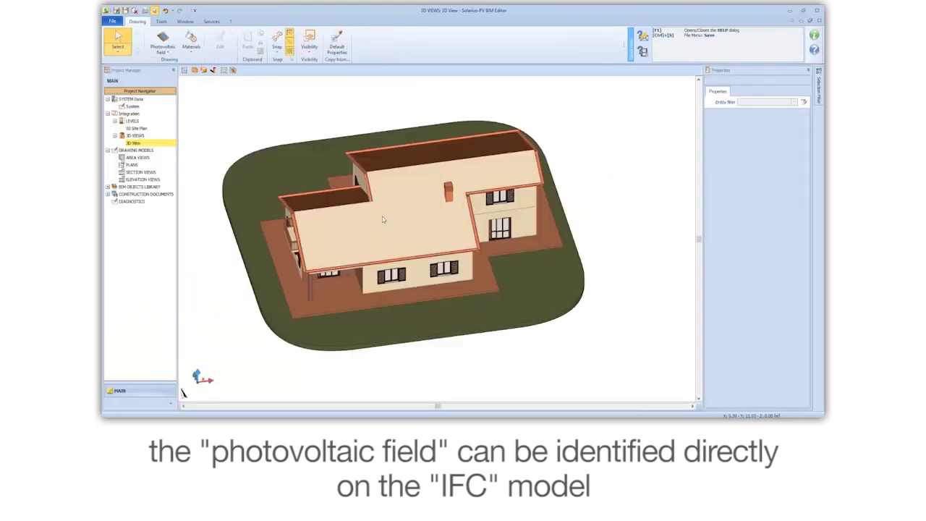
left_click(382, 174)
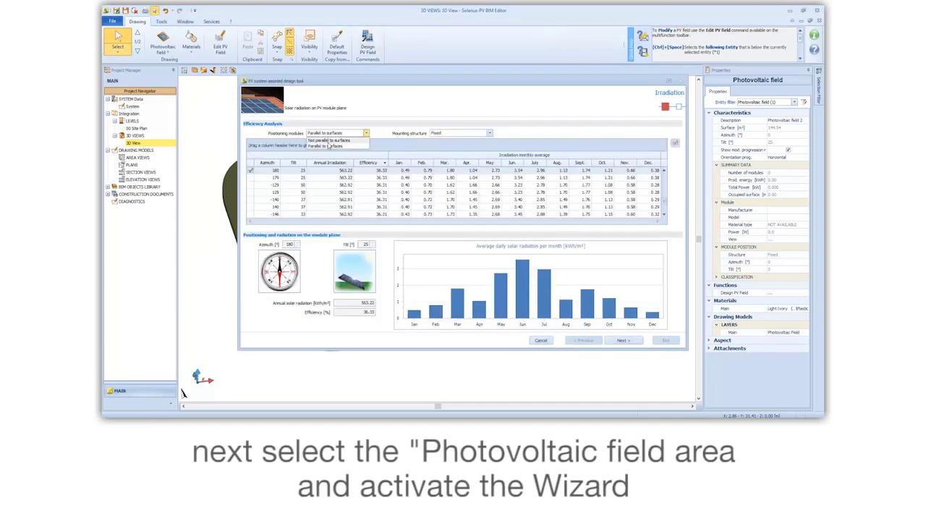
- Run the design wizard with the Jiangsu Aidu module to lay 98 modules on the roof
left_click(622, 340)
left_click(491, 207)
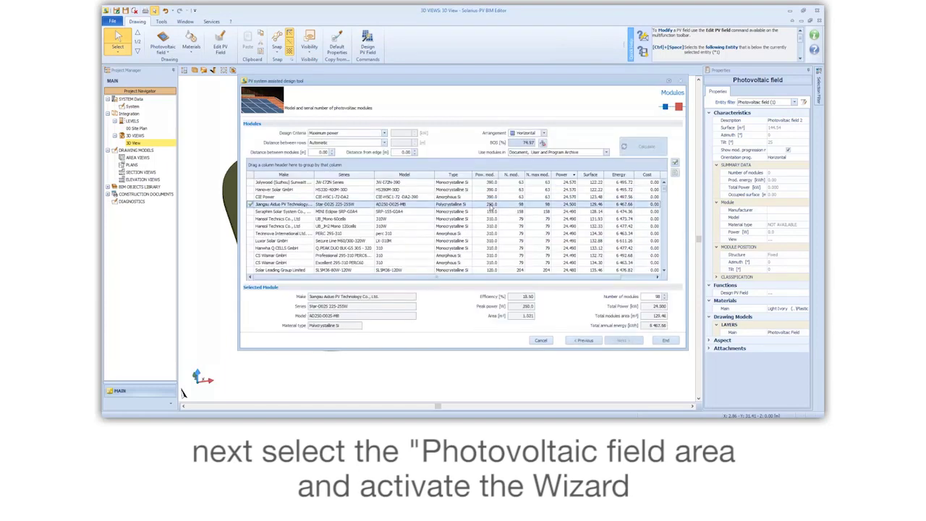
left_click(665, 340)
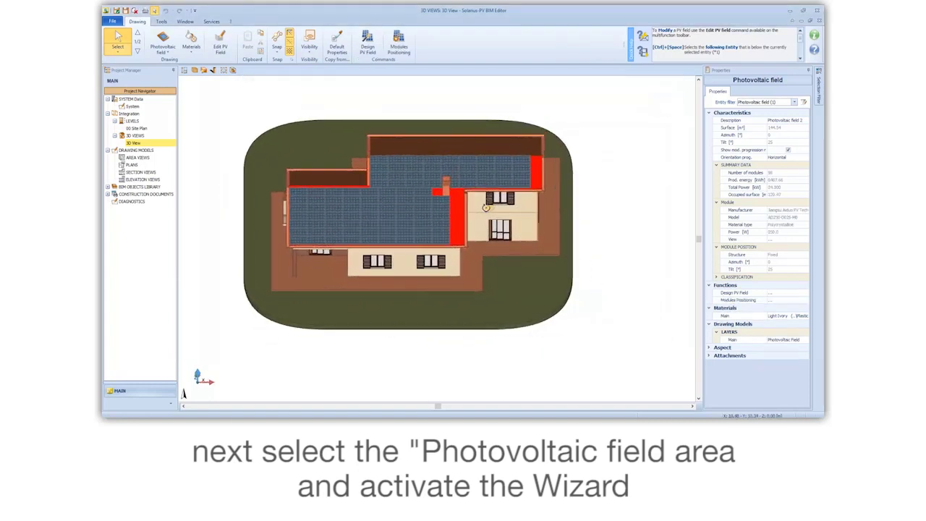
- Deselect the field and orbit the house to inspect the modules around the chimney
scroll(450, 201, "up", 3)
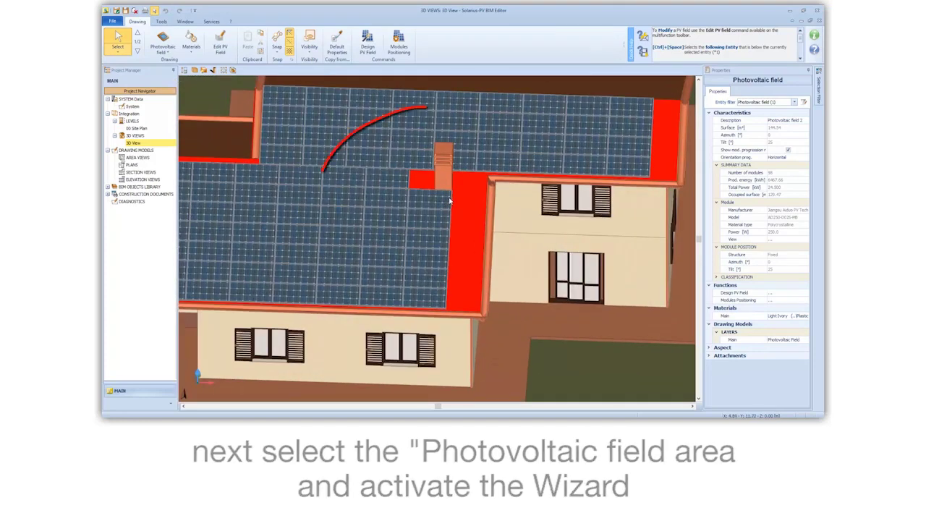
key("Escape")
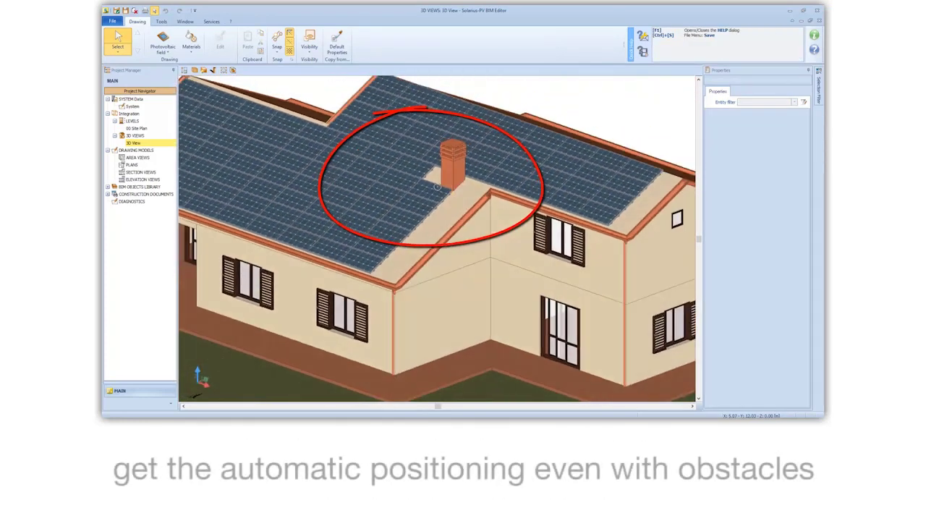
scroll(437, 187, "down", 3)
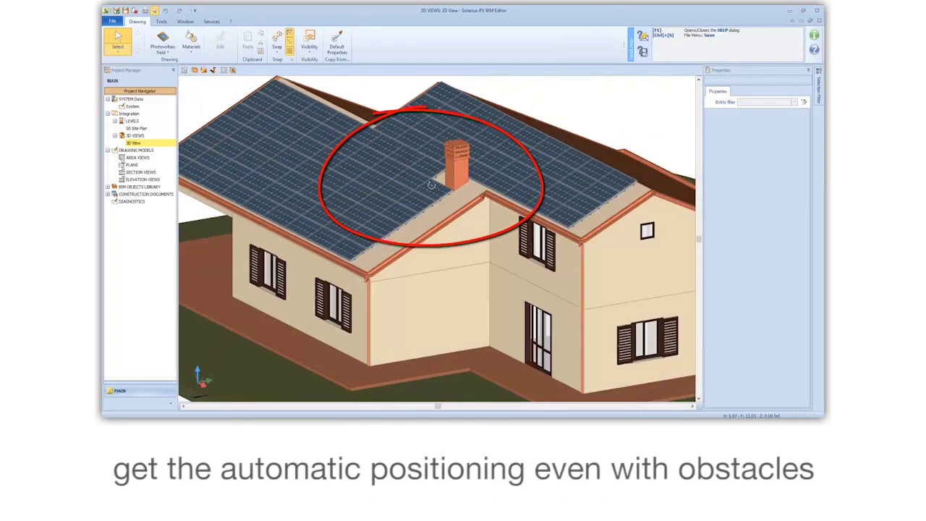
middle_click_drag(448, 190, 466, 194)
scroll(466, 194, "up", 3)
scroll(466, 194, "down", 5)
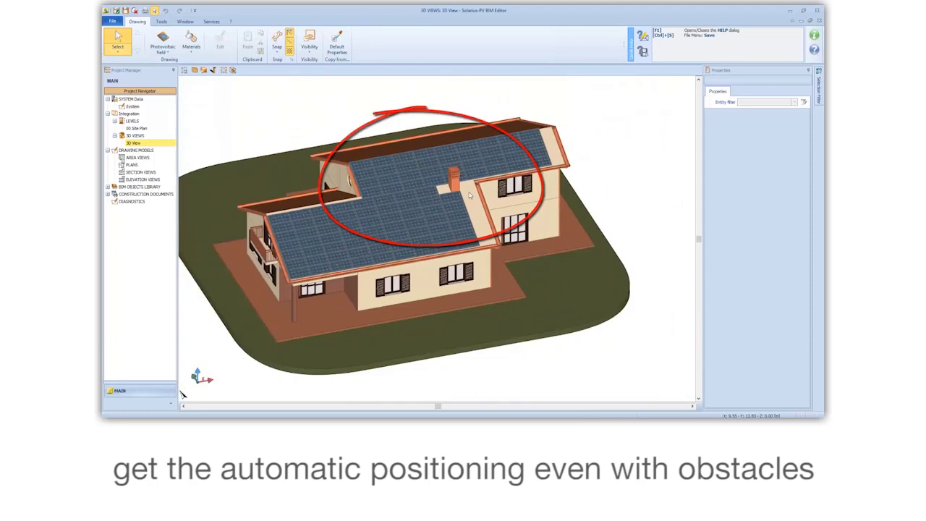
middle_click_drag(396, 193, 444, 196)
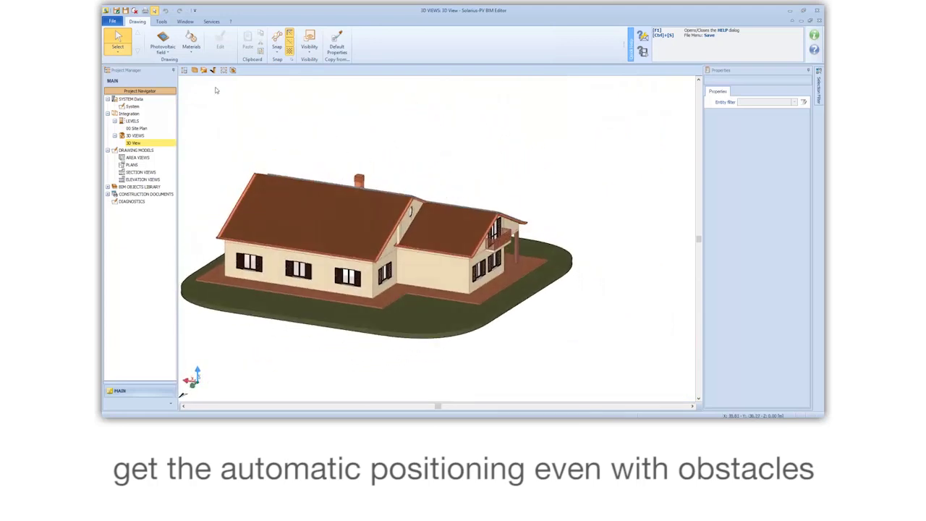
- Place a photovoltaic generator on the house's inner-corner wall
left_click(165, 49)
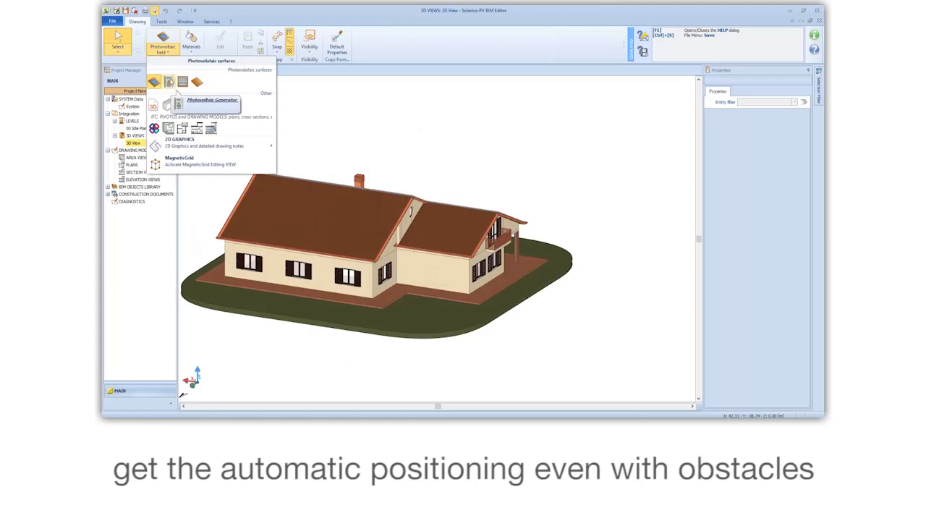
left_click(172, 85)
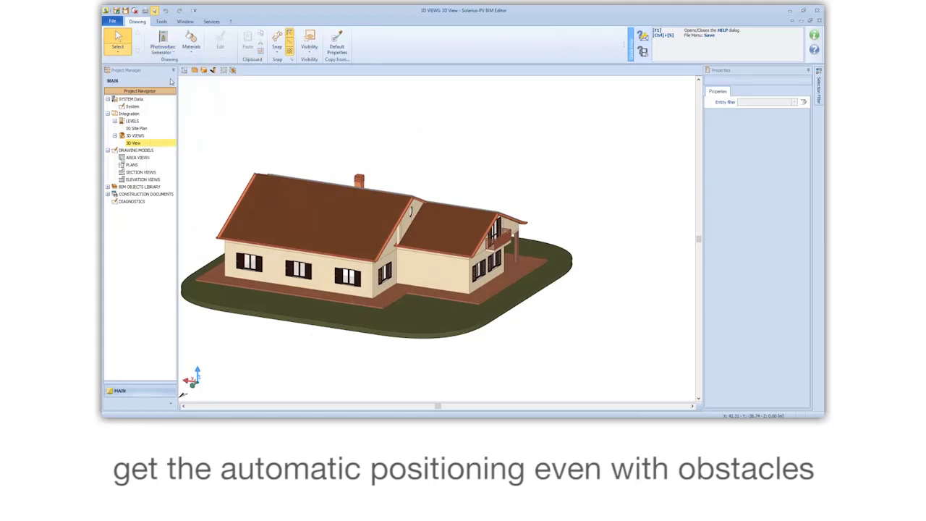
left_click(408, 268)
scroll(409, 268, "up", 3)
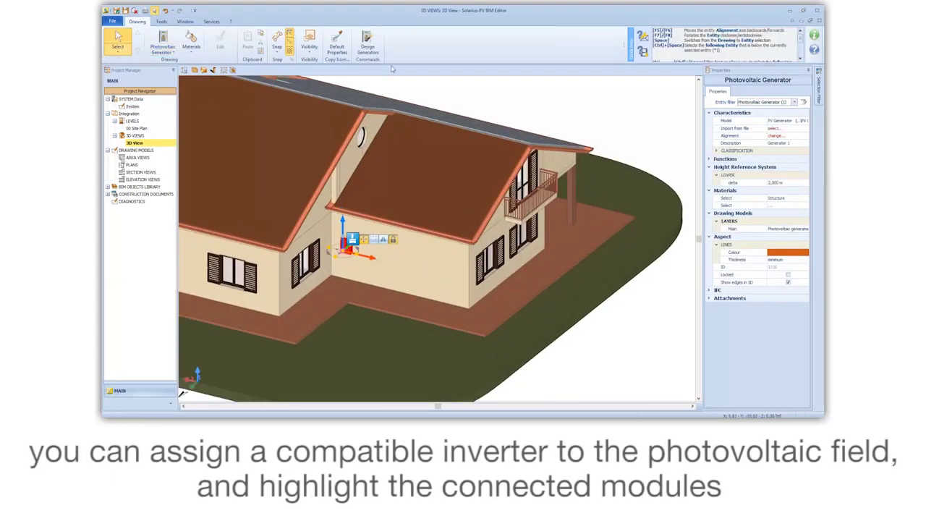
- Link the photovoltaic field to the generator and choose the Alpha ESS AEV-5048 inverter
left_click(369, 44)
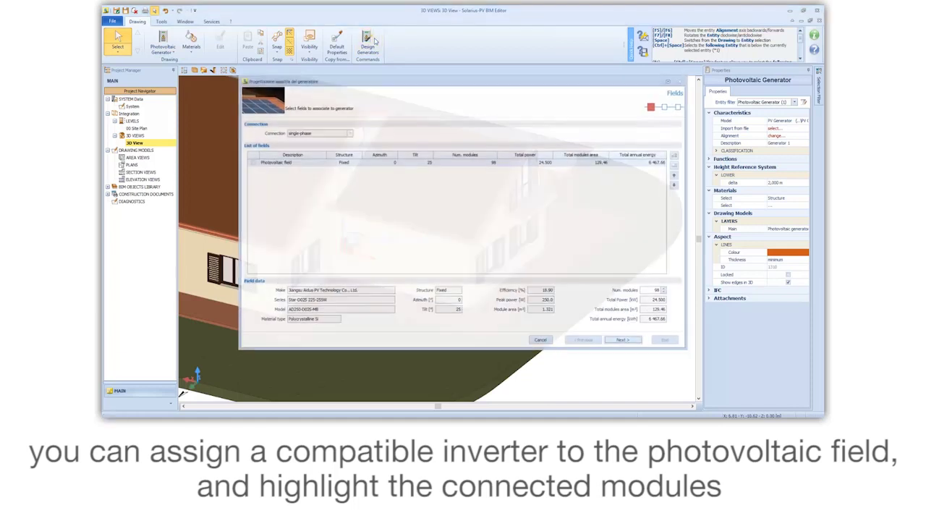
left_click(252, 163)
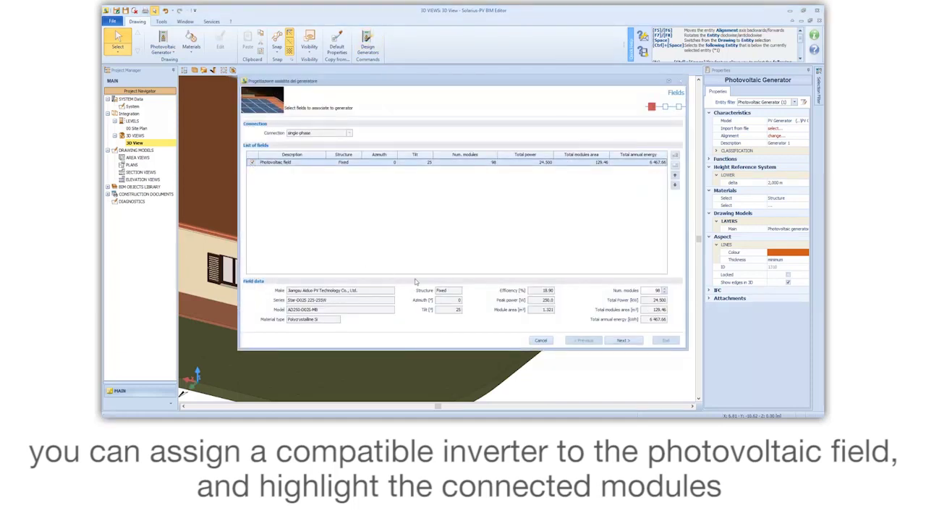
left_click(632, 342)
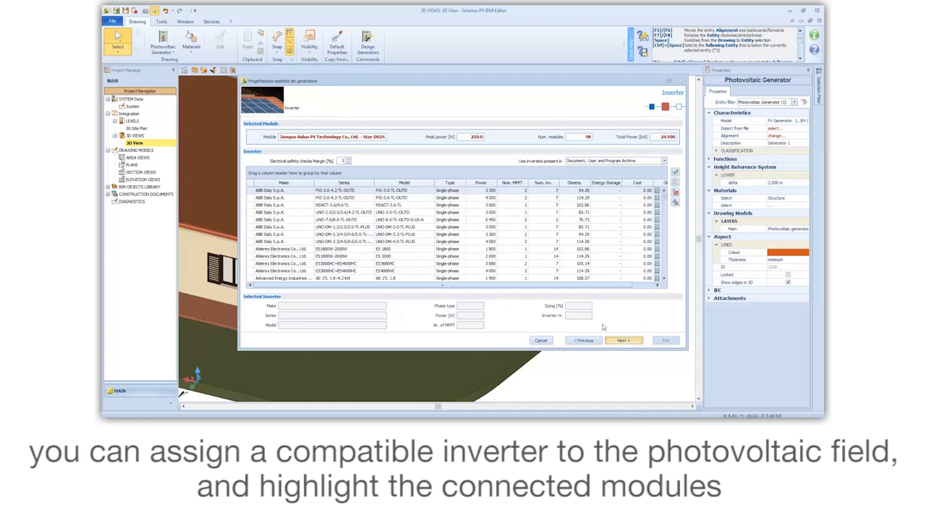
left_click(504, 230)
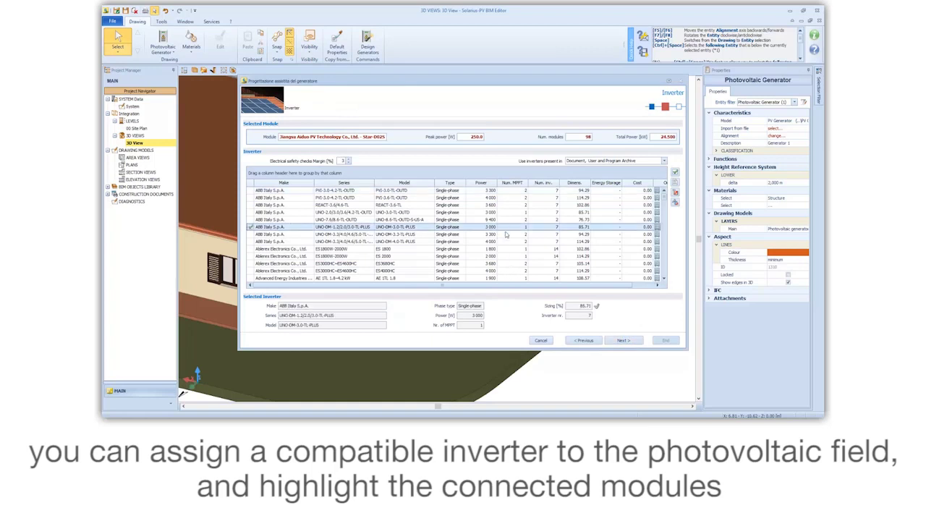
scroll(541, 257, "down", 5)
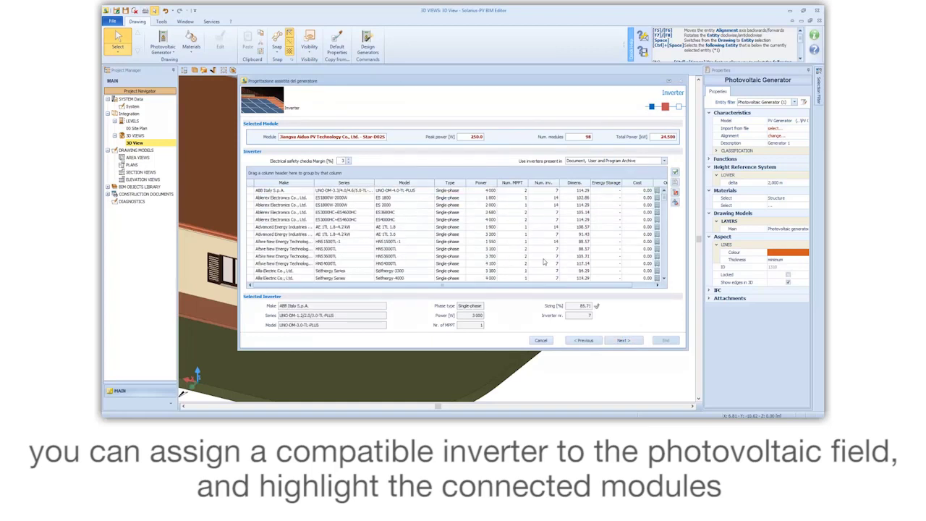
scroll(544, 264, "down", 8)
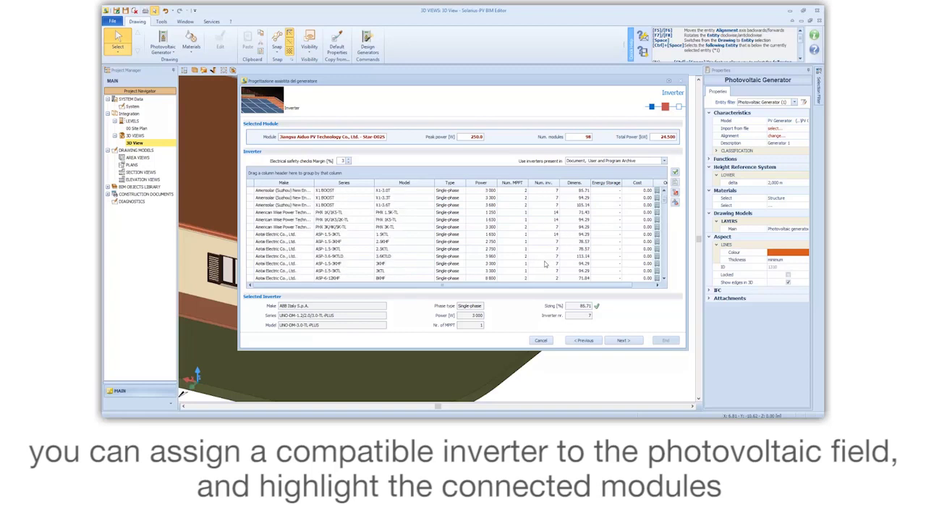
scroll(547, 261, "up", 10)
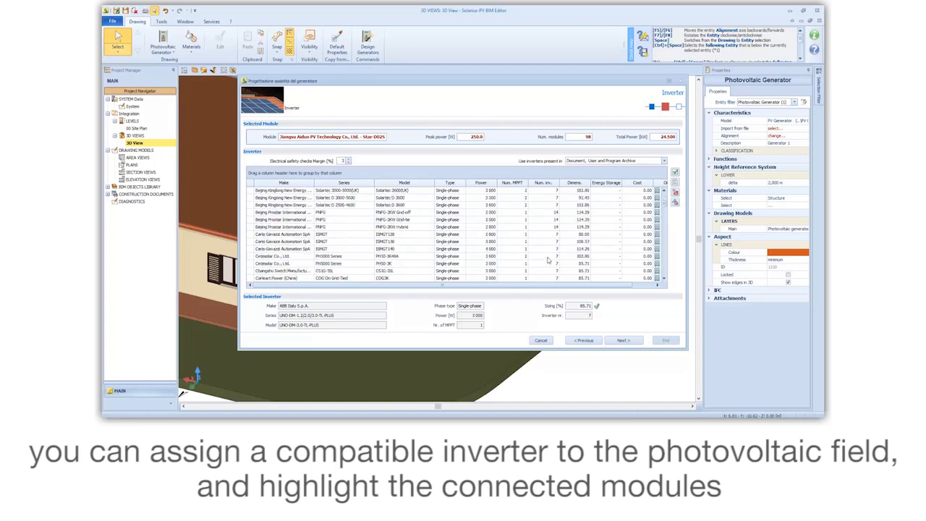
scroll(549, 259, "up", 3)
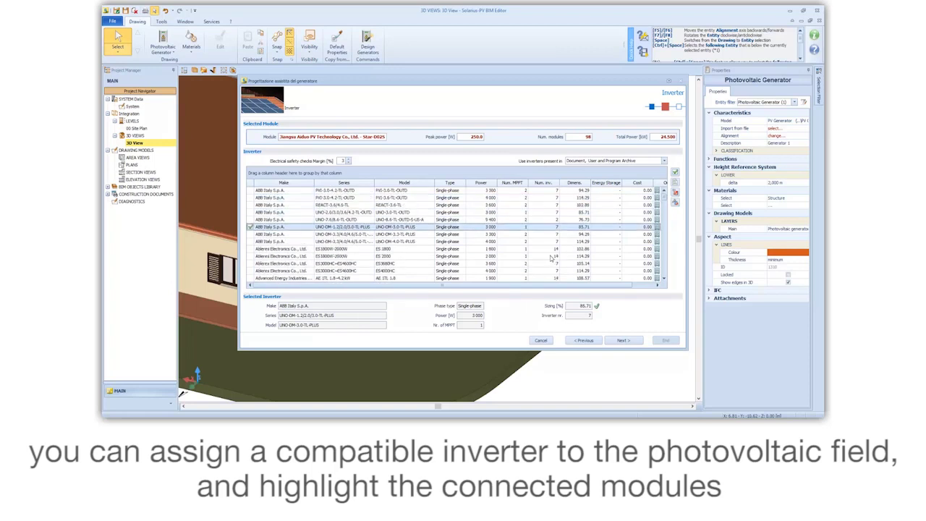
scroll(552, 258, "down", 5)
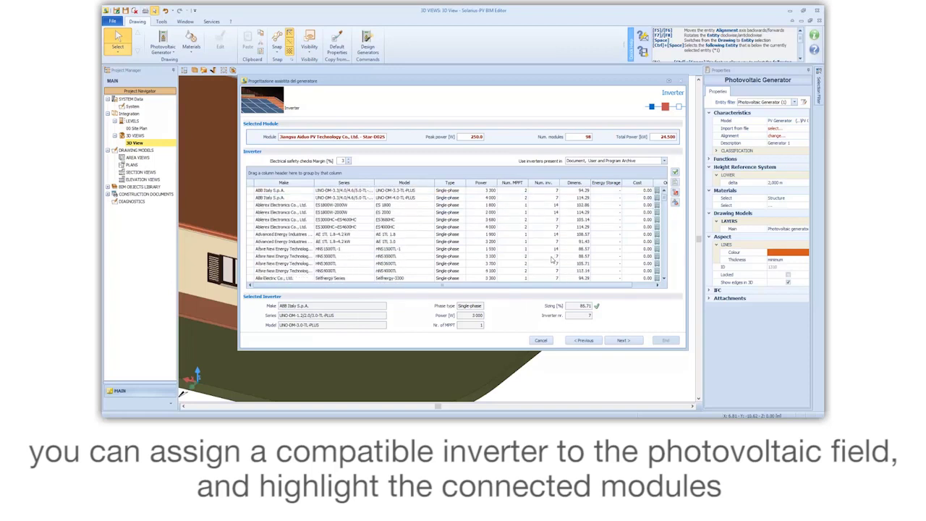
left_click(552, 258)
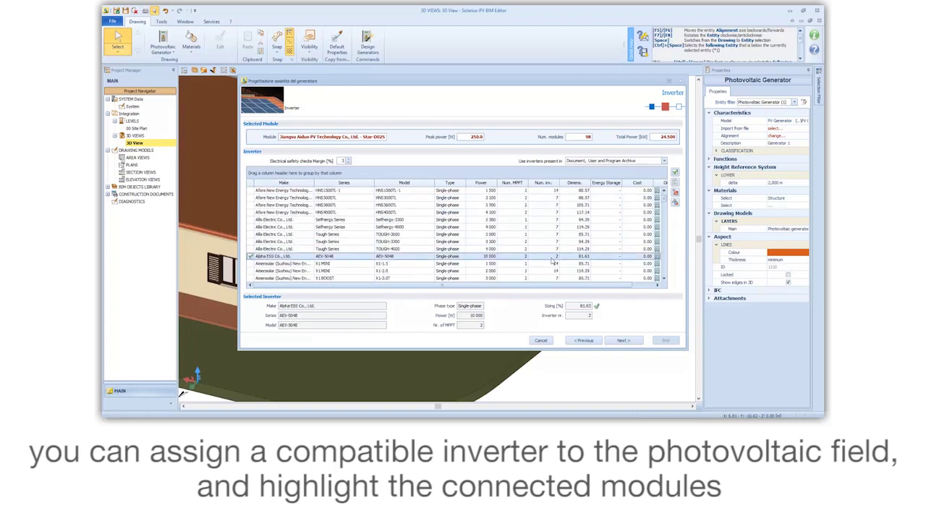
left_click(624, 340)
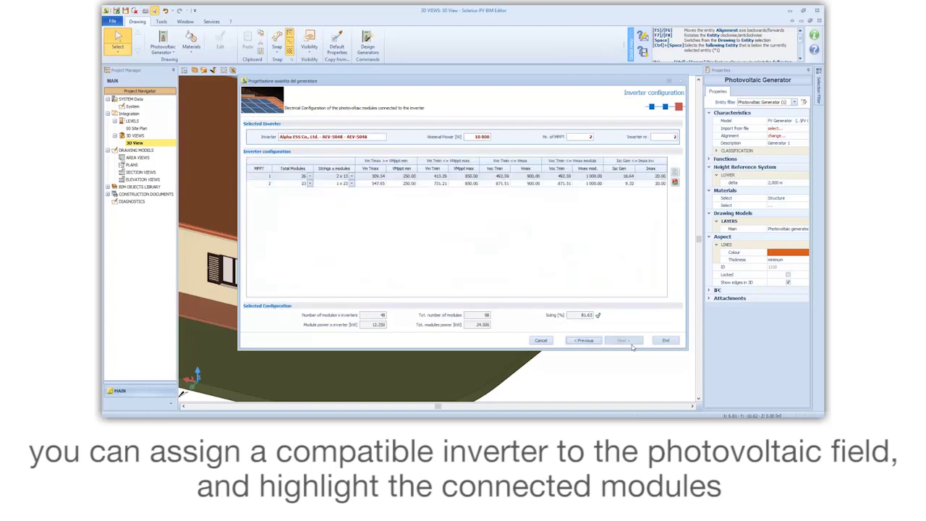
- Check the electrical verifications for both MPPTs of the inverter configuration
left_click(675, 183)
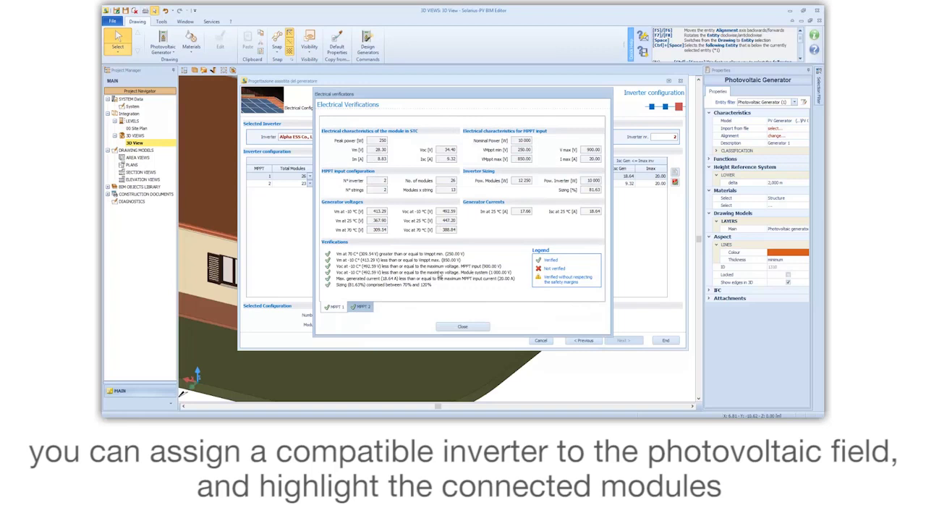
left_click(367, 309)
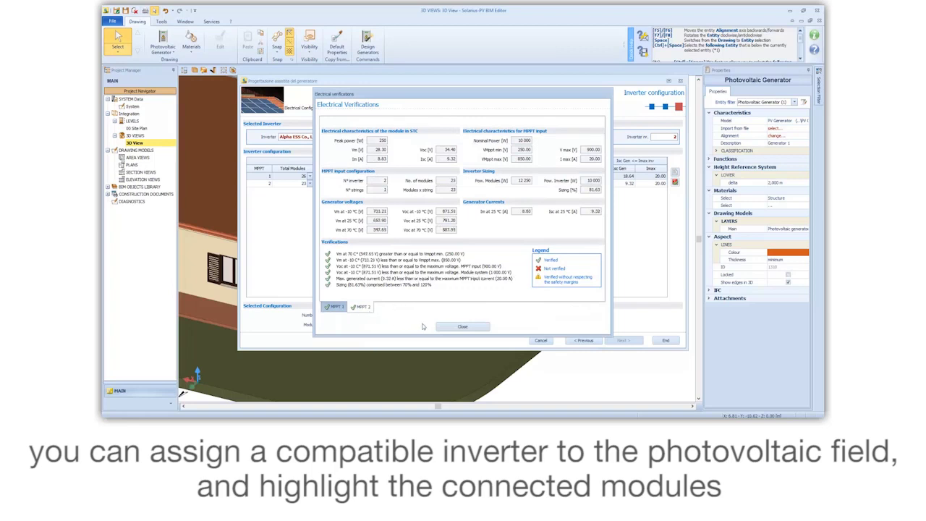
left_click(462, 326)
- Finish placing the inverters and highlight the roof modules each of the two inverters feeds
left_click(655, 342)
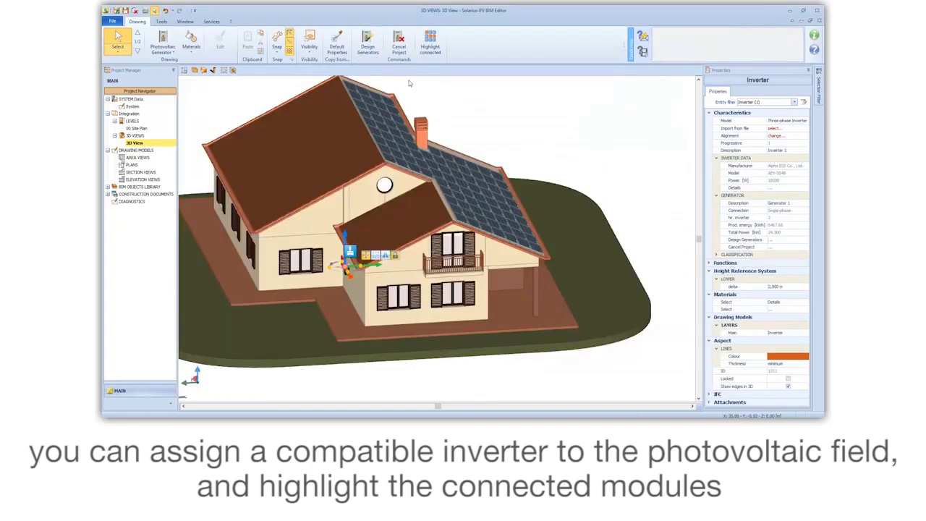
left_click(429, 44)
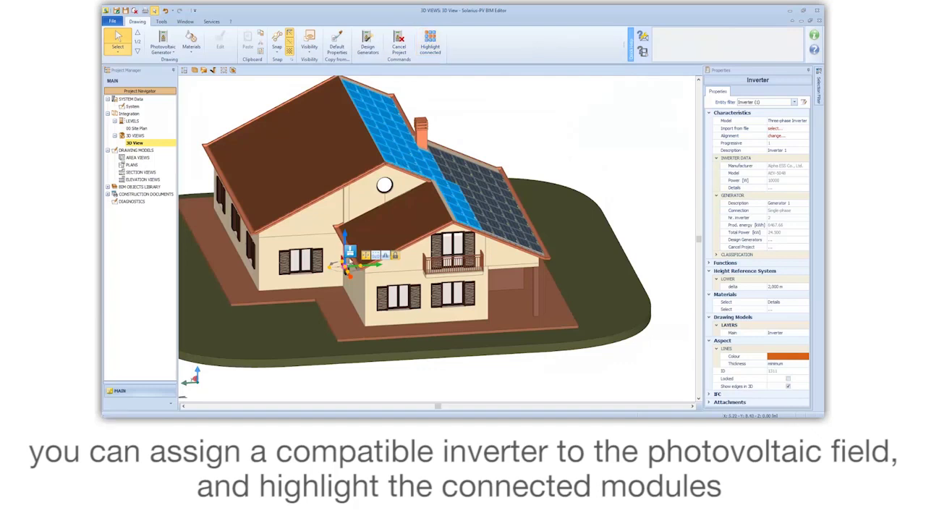
left_click(346, 268)
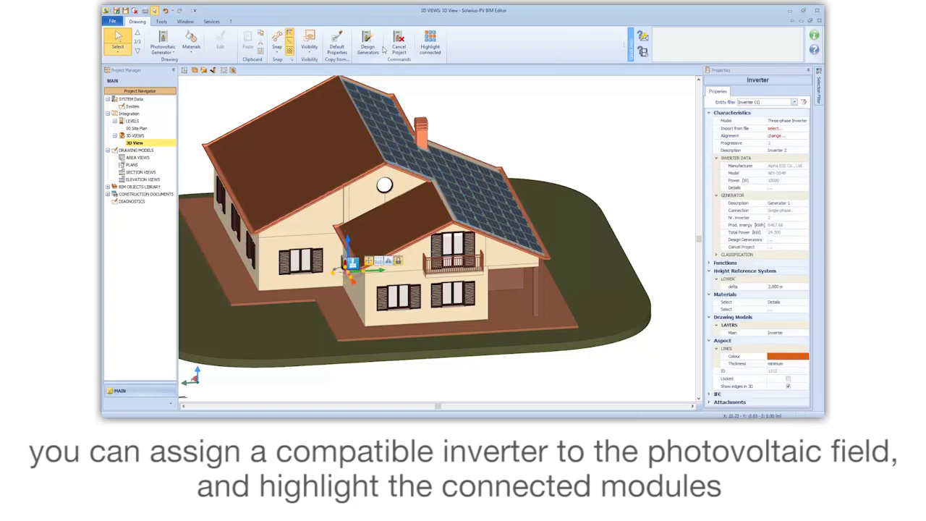
left_click(432, 45)
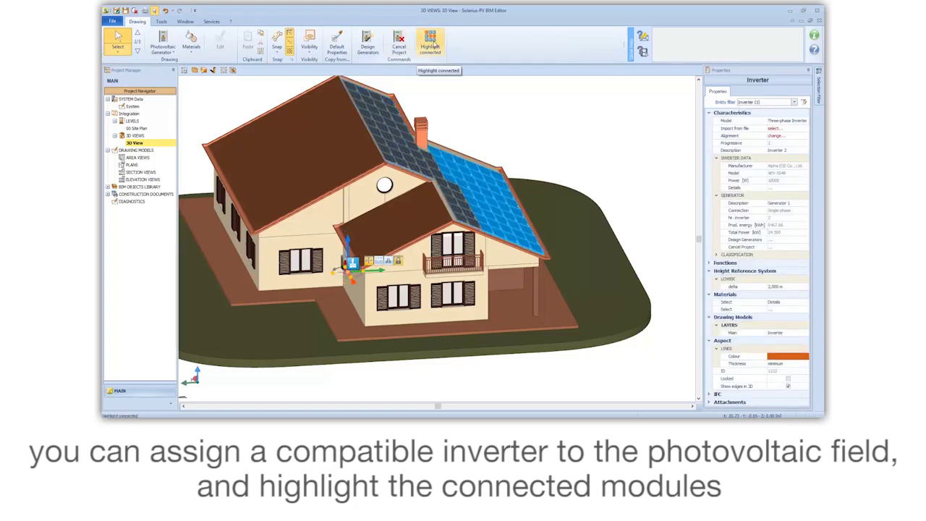
left_click(641, 190)
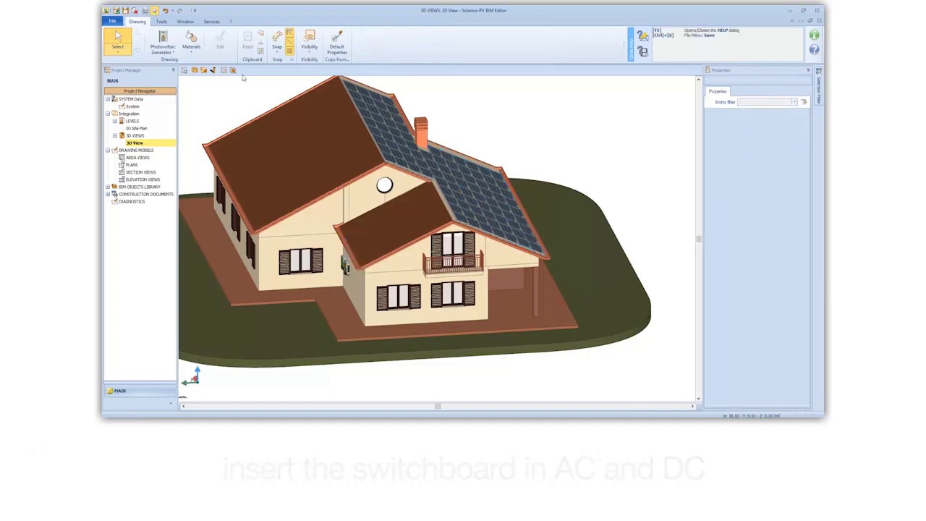
left_click(162, 49)
- Place the general switch panel, then set English diagram language, PV meter and field switch panels Present
left_click(217, 101)
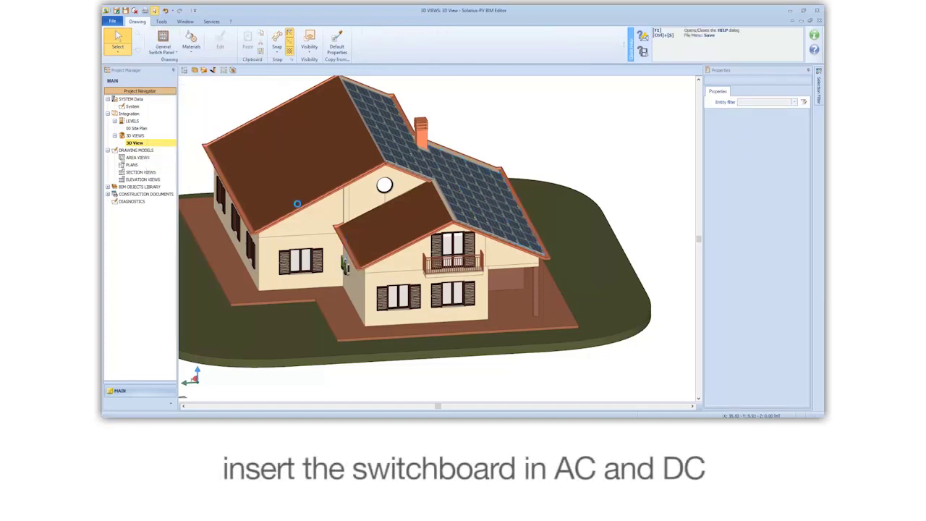
scroll(347, 264, "up", 5)
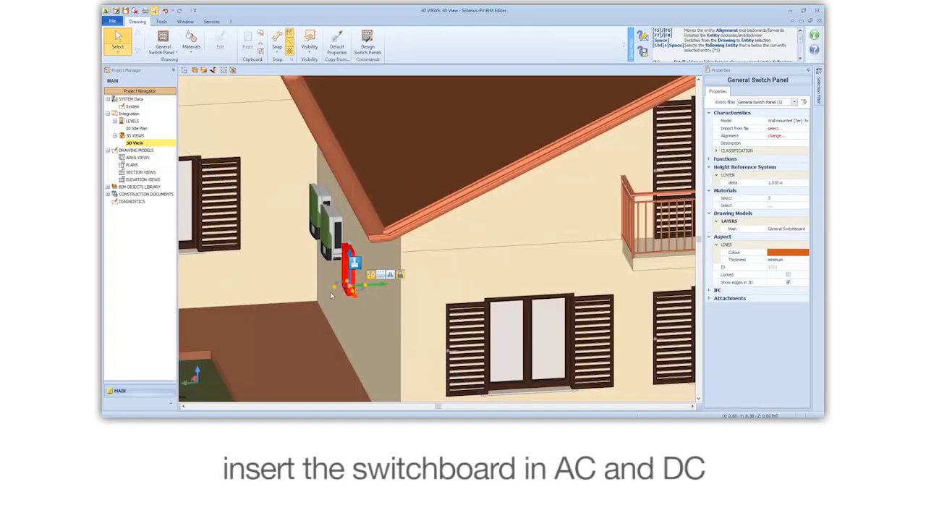
left_click(367, 42)
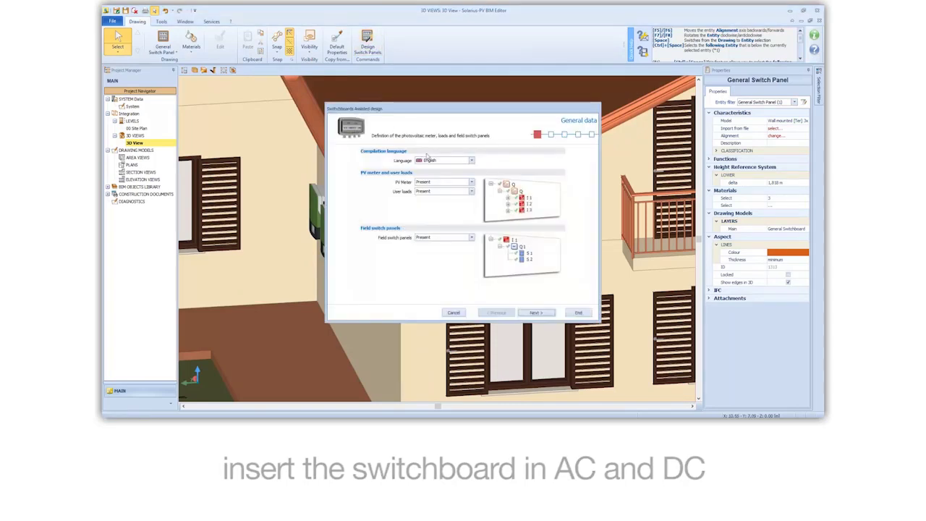
left_click(439, 161)
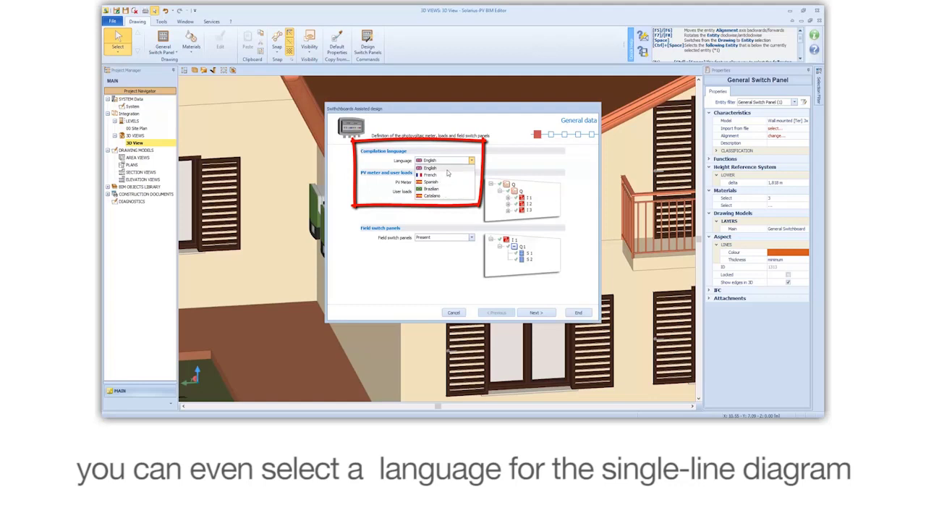
left_click(447, 171)
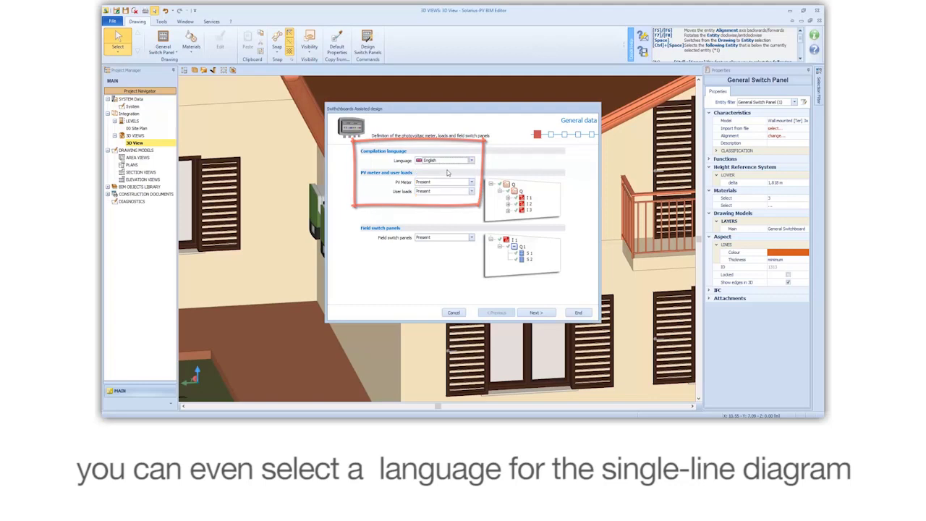
left_click(447, 181)
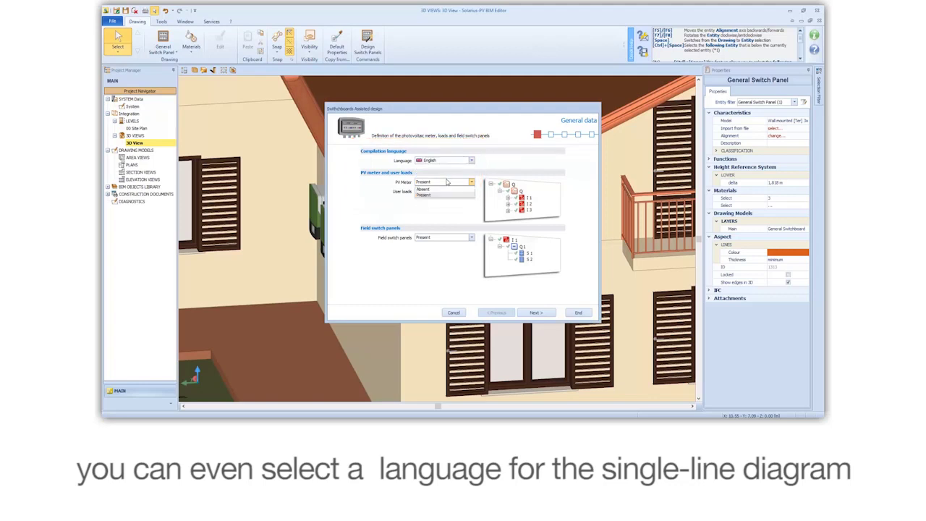
left_click(447, 182)
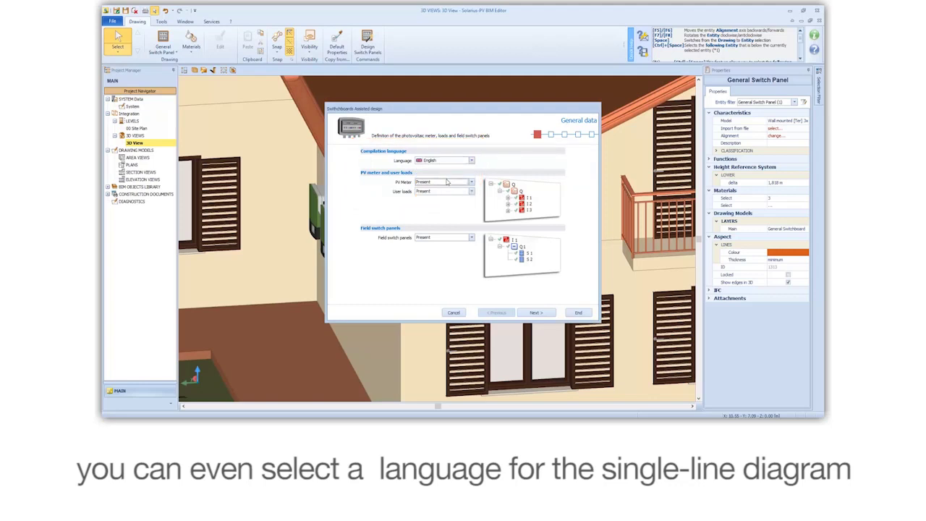
left_click(438, 240)
left_click(439, 240)
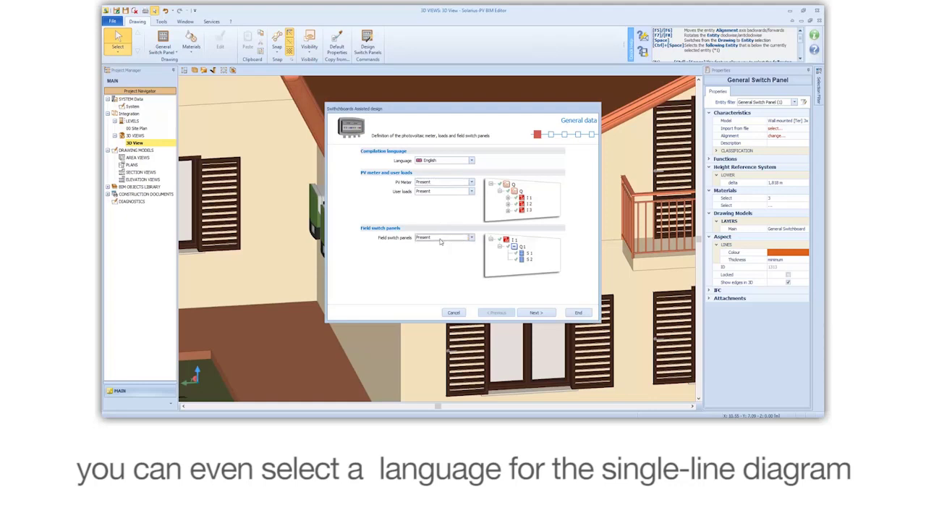
- Set the DC cable to IEC 60364 in air, H1Z2Z2-K, installed in cable trunking
left_click(528, 312)
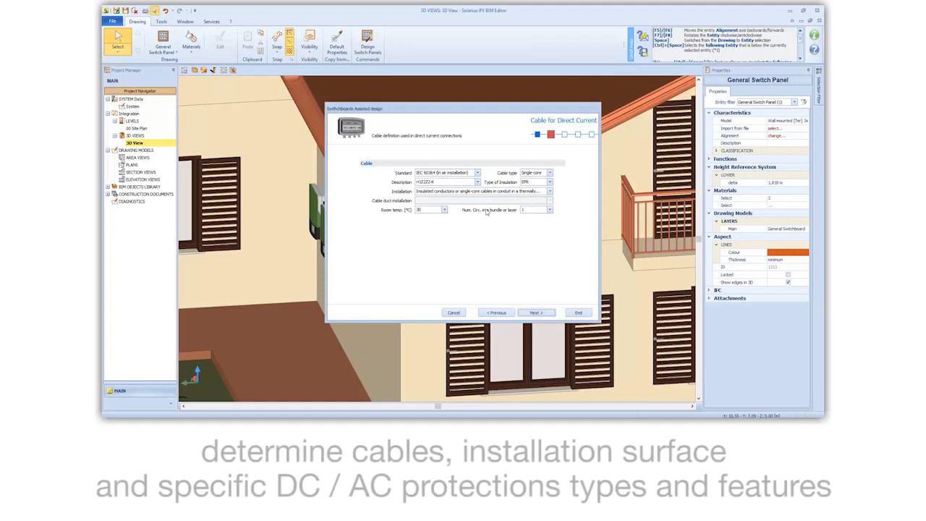
left_click(476, 172)
left_click(478, 189)
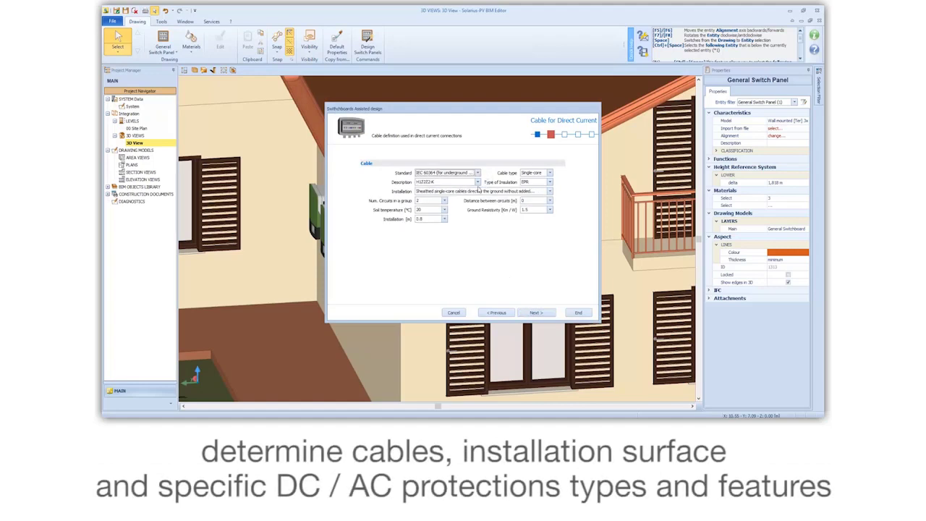
left_click(476, 172)
left_click(478, 182)
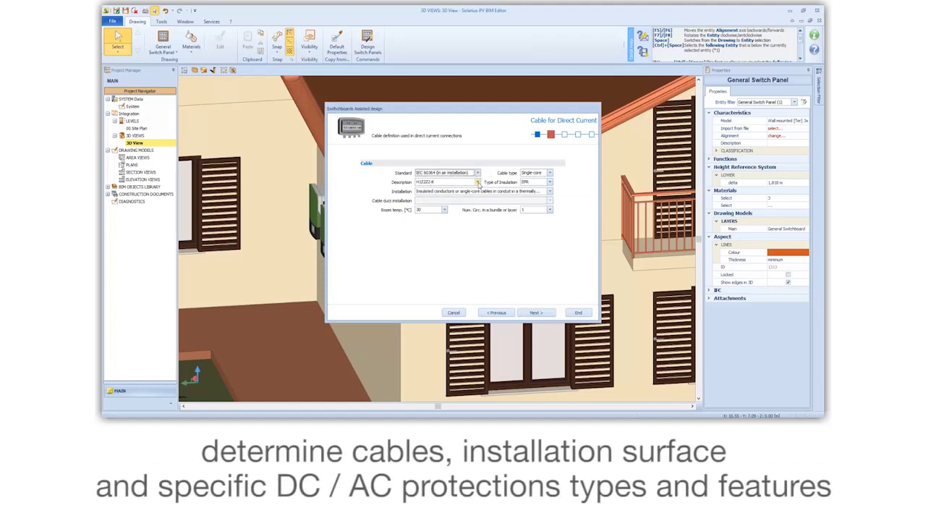
left_click(478, 182)
left_click(457, 253)
left_click(473, 192)
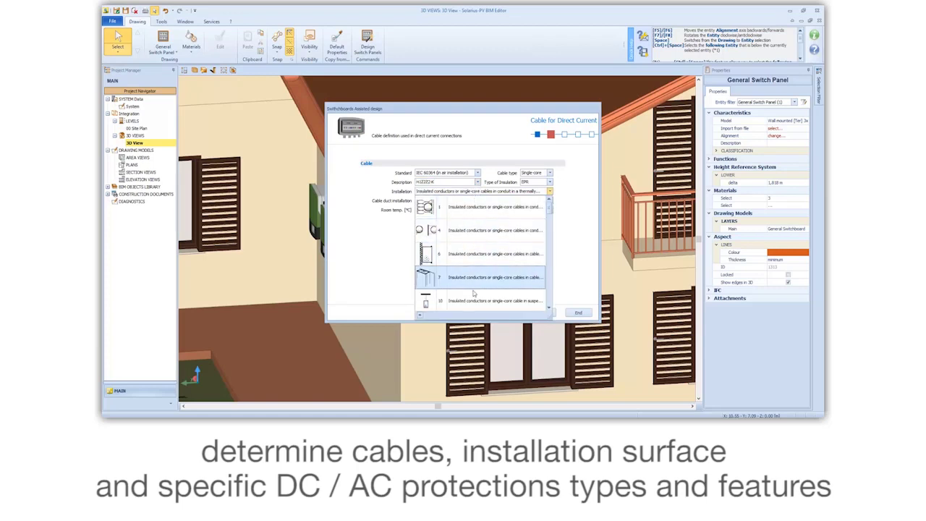
left_click(465, 255)
- Keep the default AC cable installation method and move on to DC protection systems
left_click(534, 313)
left_click(481, 191)
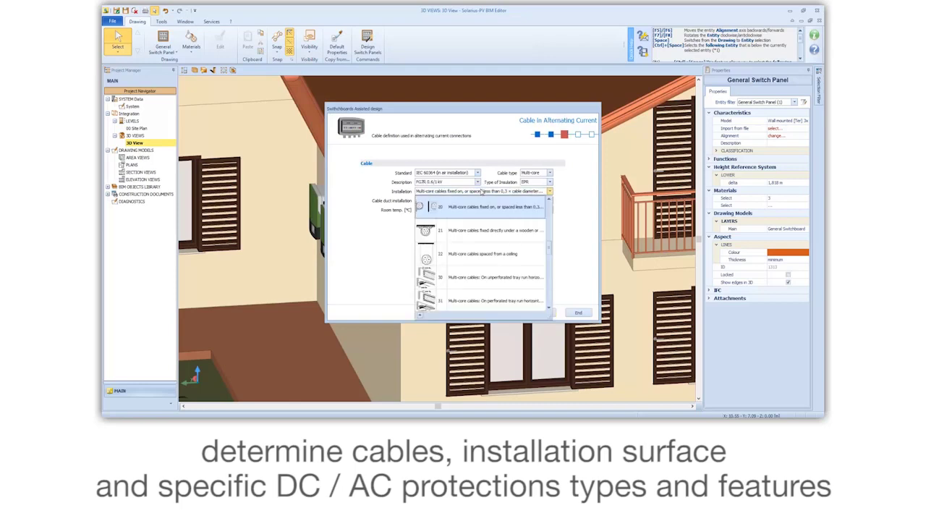
left_click(499, 211)
left_click(535, 312)
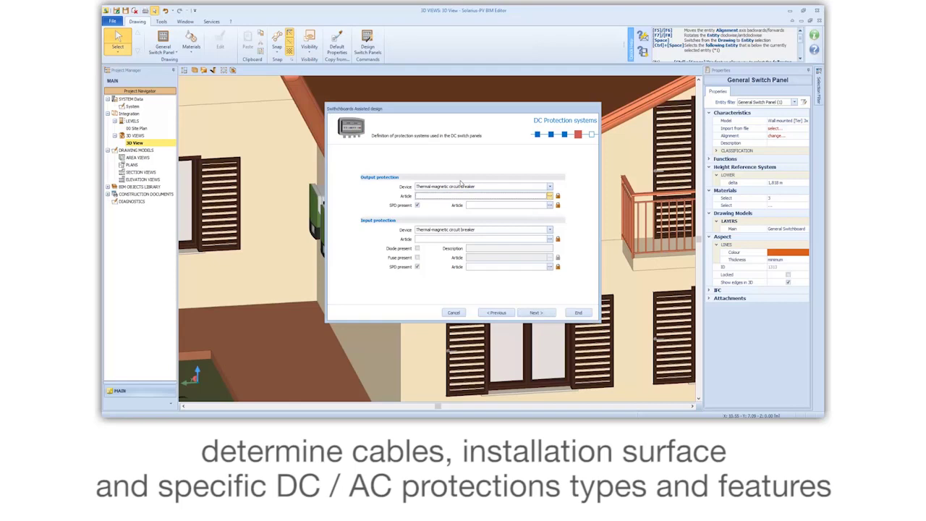
- Set DC protections: output breaker, diode, fuse M256293 and surge protector OVR PV 40-1000 P
left_click(460, 183)
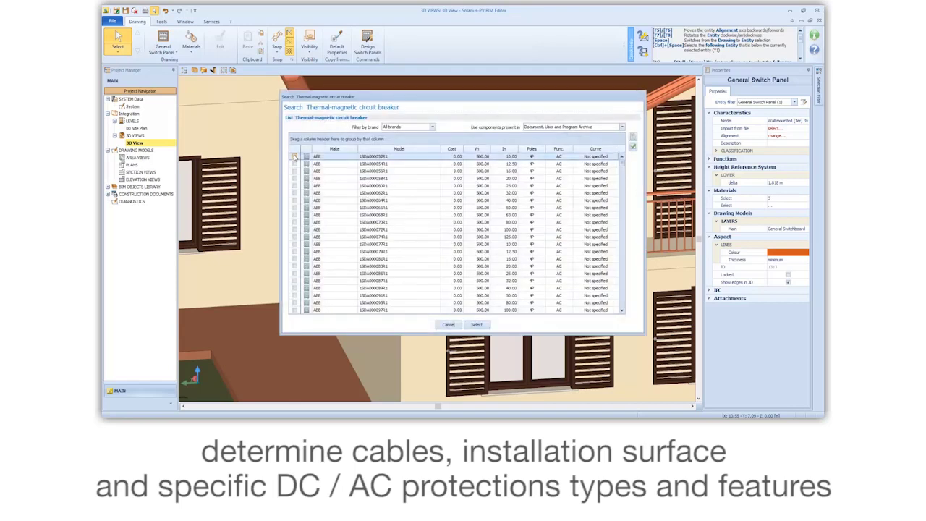
left_click(478, 325)
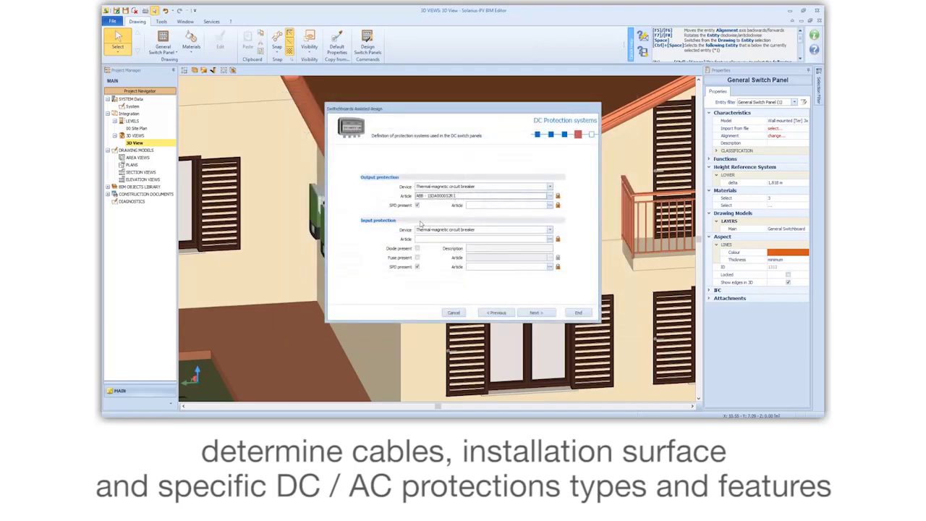
left_click(417, 249)
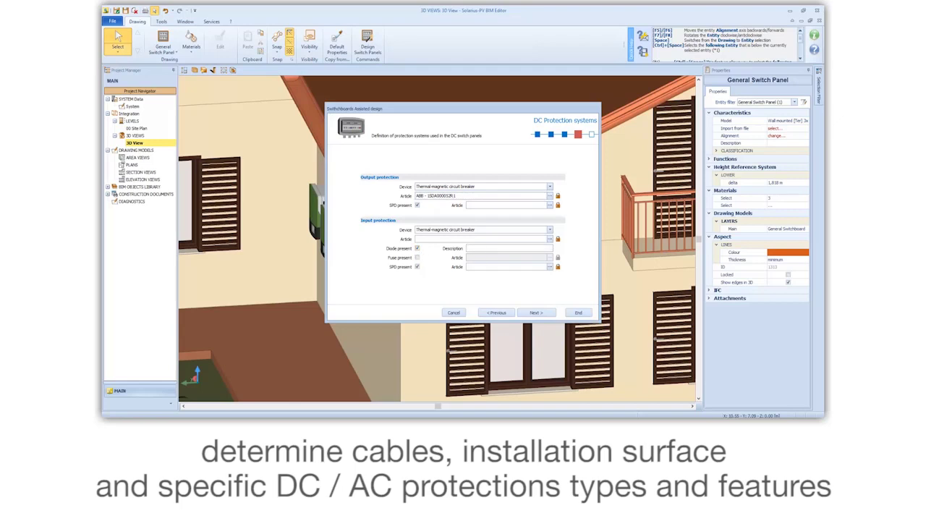
left_click(417, 257)
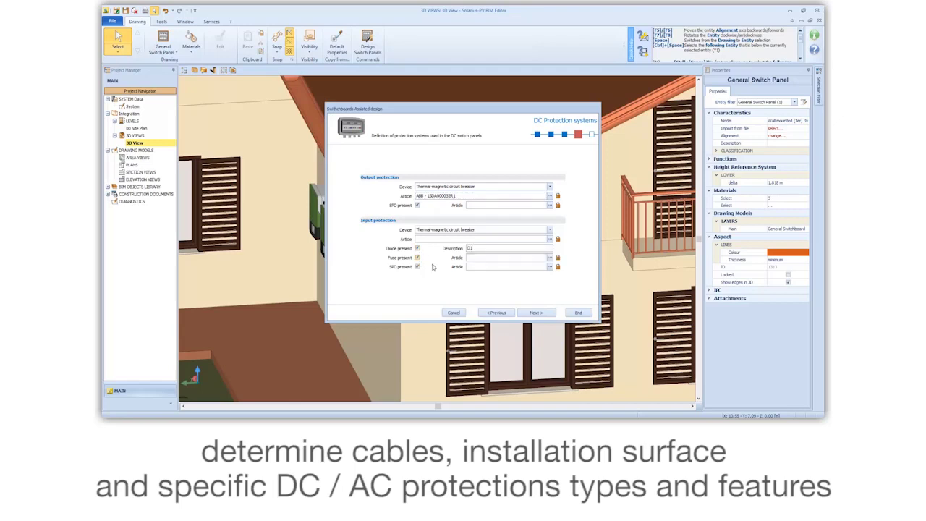
left_click(550, 258)
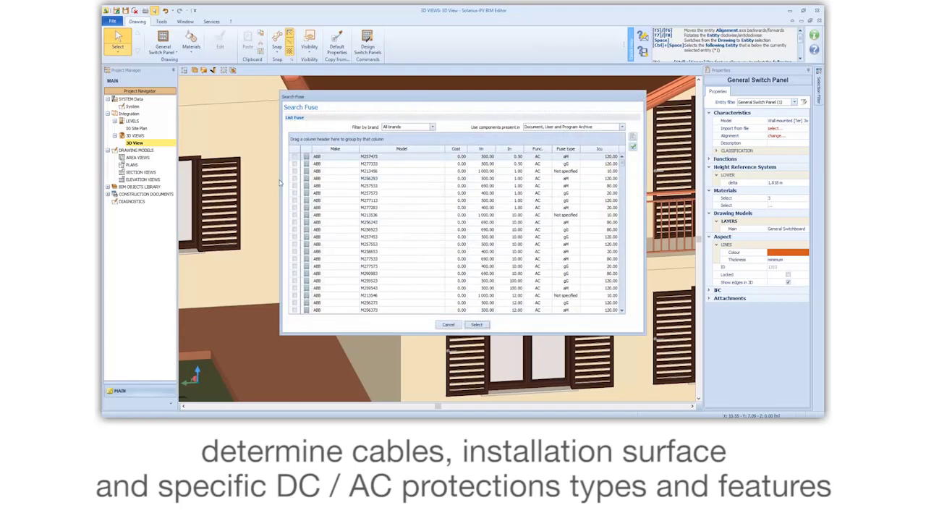
left_click(293, 179)
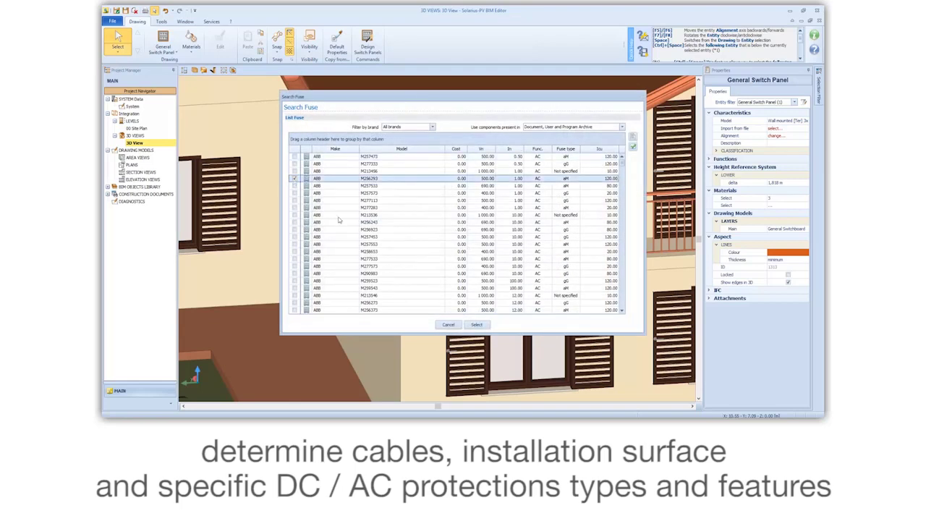
left_click(476, 325)
left_click(550, 267)
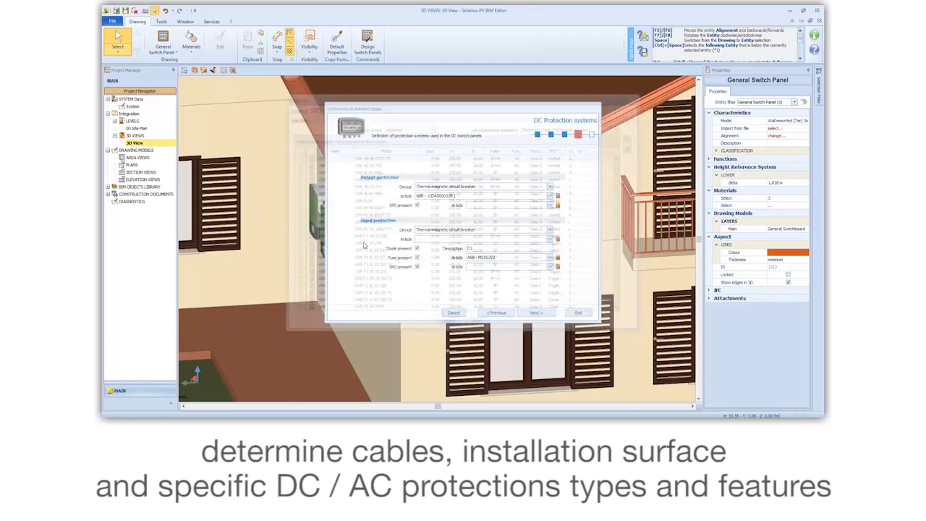
left_click(295, 222)
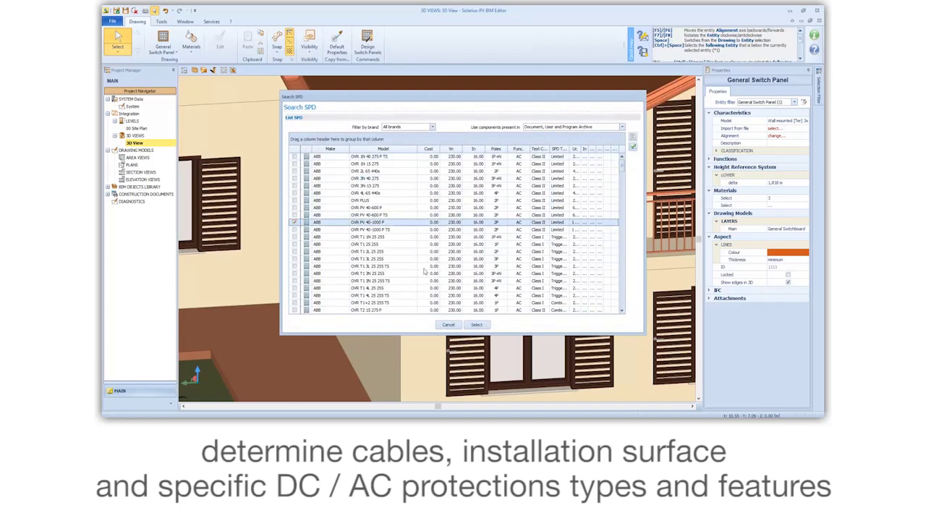
left_click(476, 324)
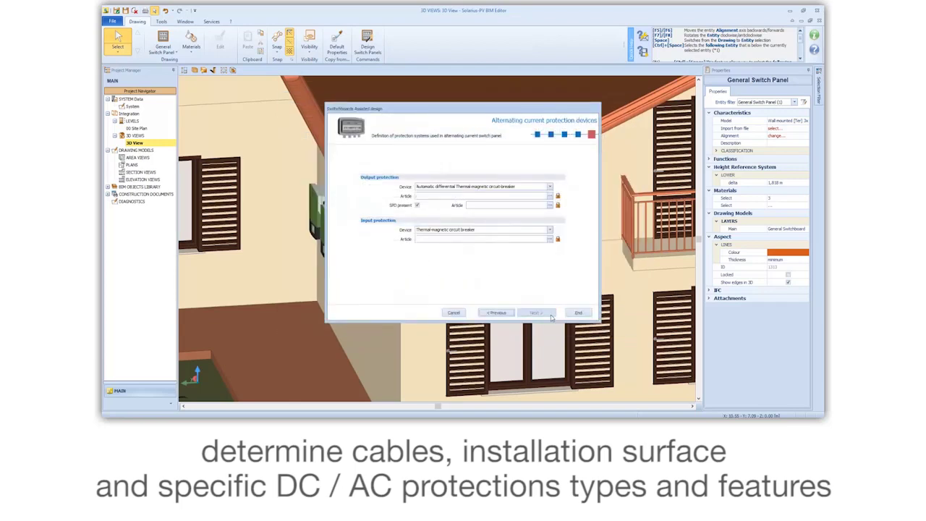
- Set AC protections: thermal-magnetic switch-disconnector MCT6394630 and differential breaker R428505, then finish
left_click(548, 230)
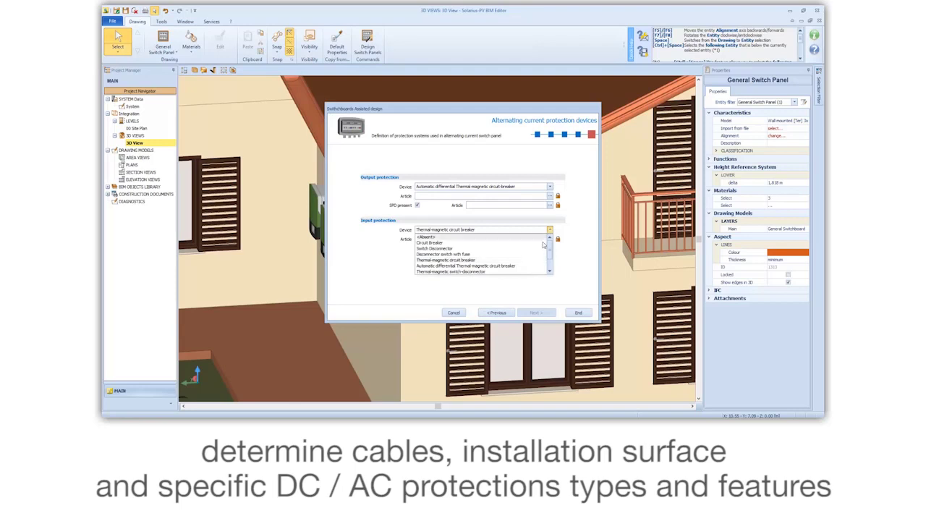
left_click(482, 254)
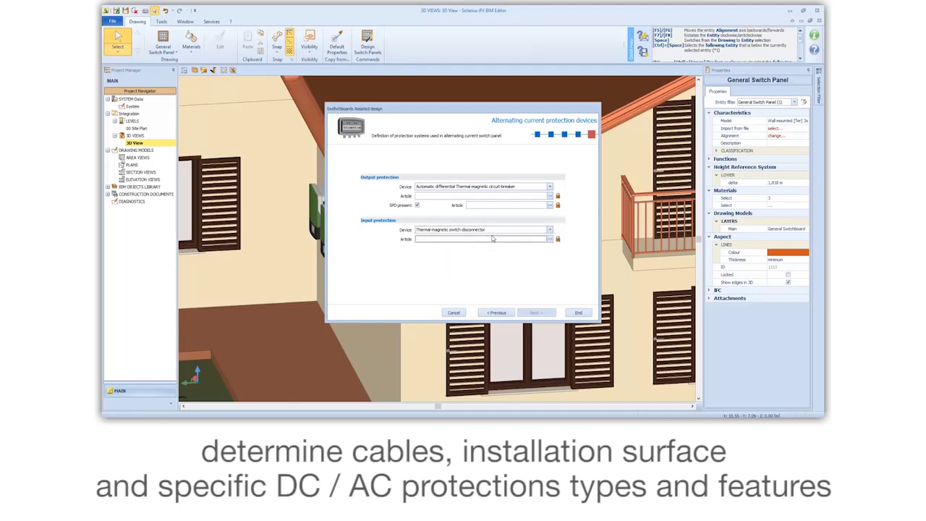
left_click(548, 239)
left_click(363, 237)
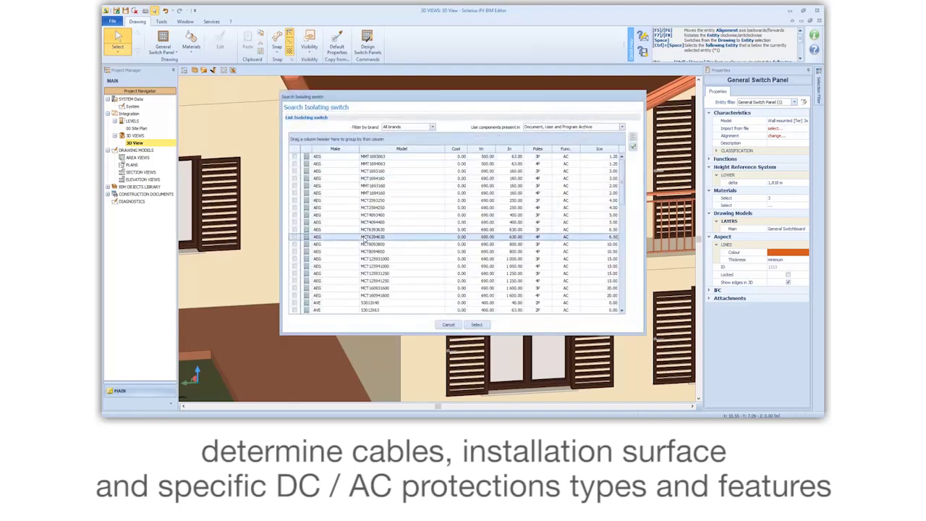
left_click(476, 323)
left_click(549, 195)
left_click(396, 229)
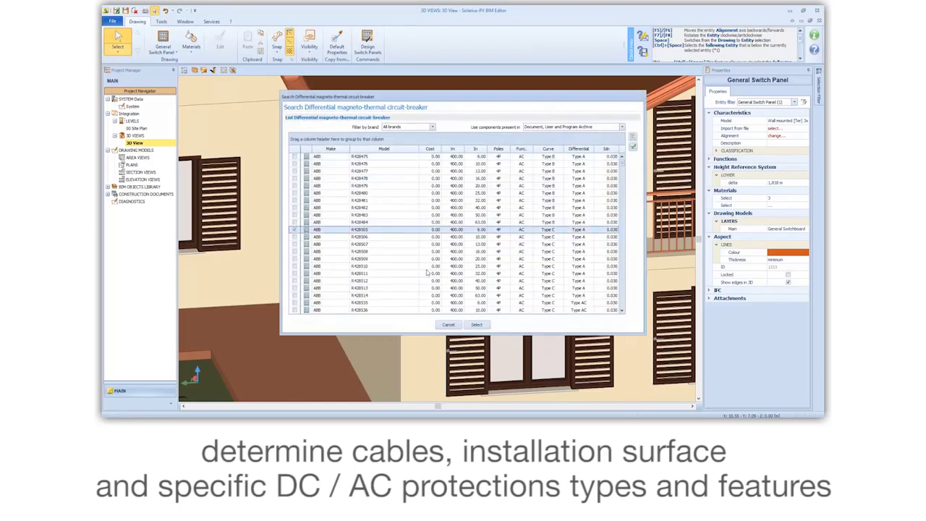
left_click(477, 324)
left_click(575, 313)
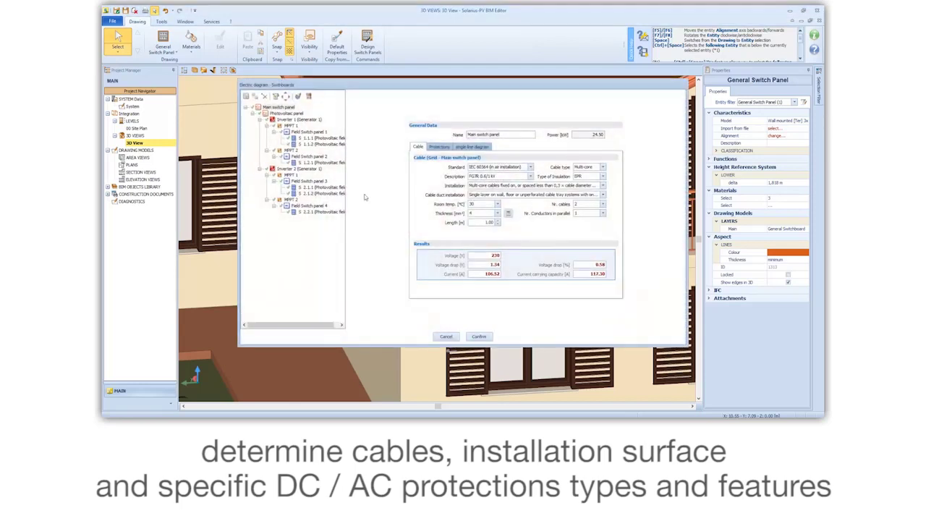
- Set string S 1.2.1's cable length to 300 m and recalculate its section to 10 mm² (1.99% drop)
left_click_drag(345, 180, 362, 177)
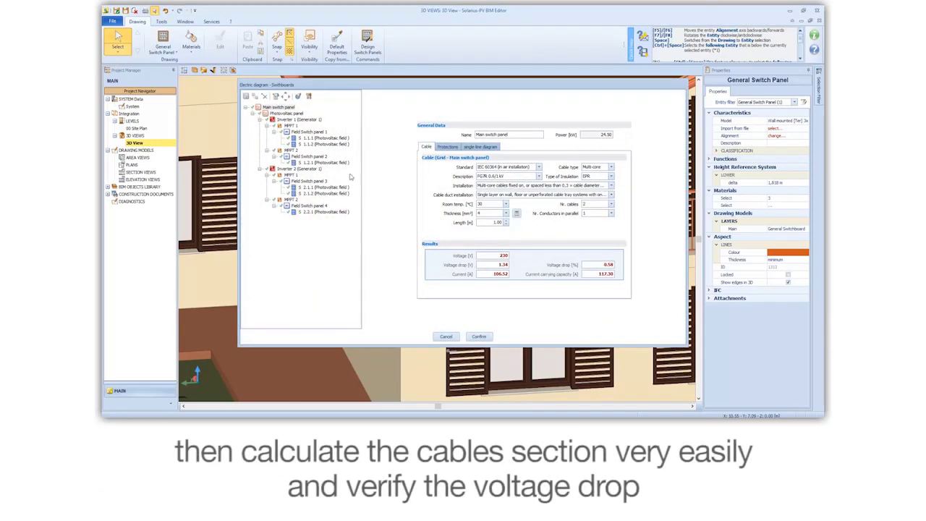
left_click(318, 143)
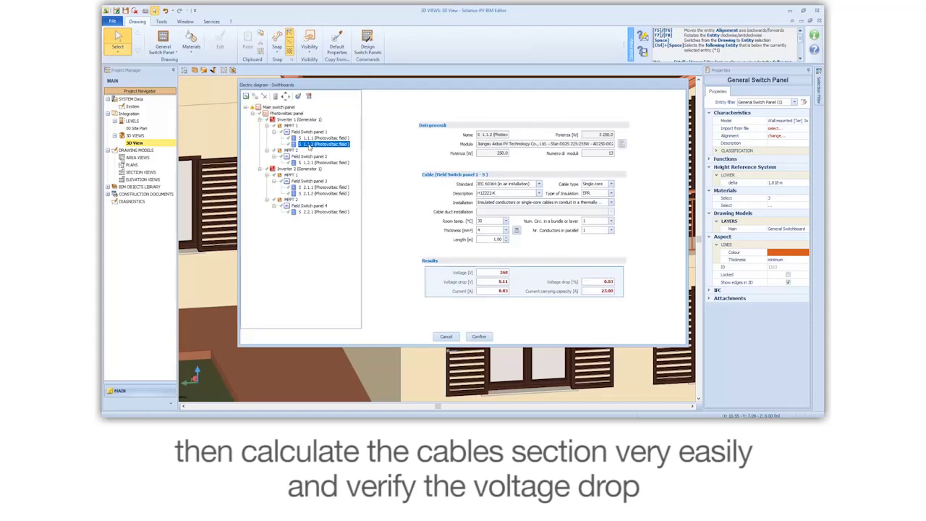
double_click(499, 239)
left_click(323, 164)
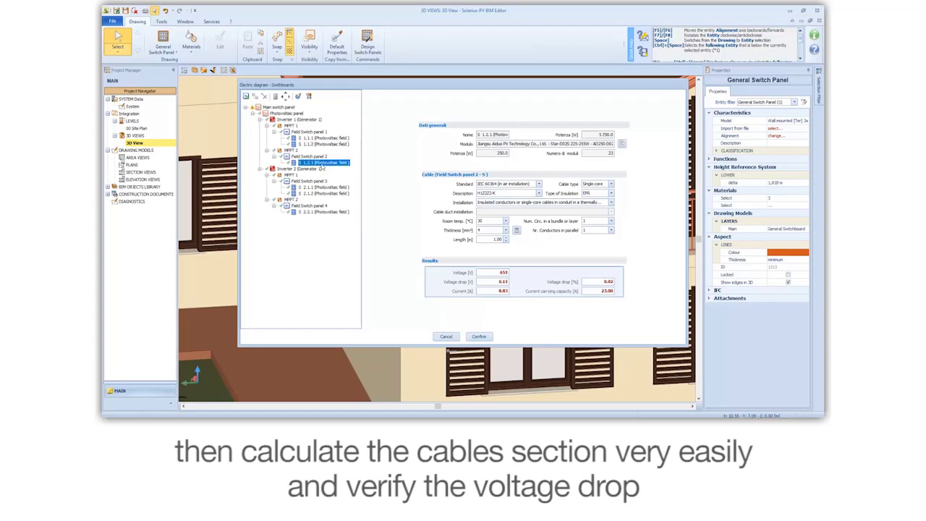
double_click(497, 240)
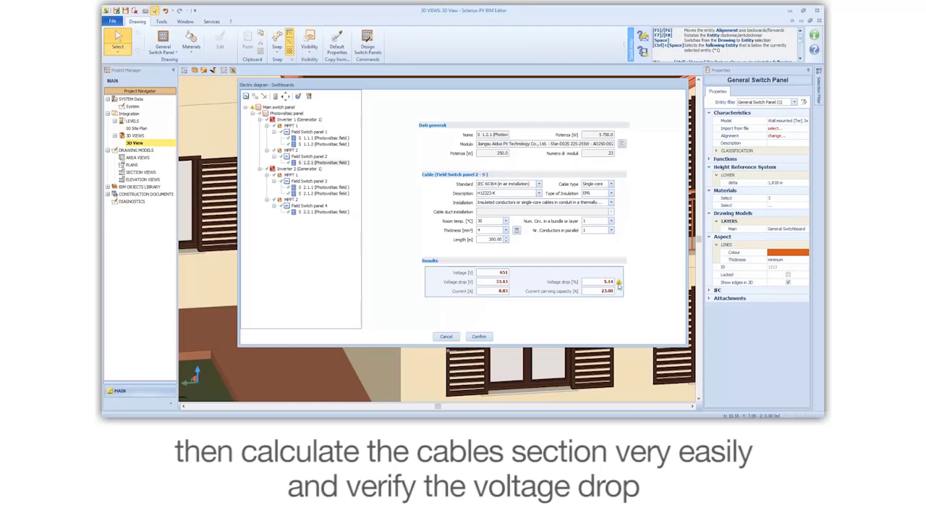
mouse_move(618, 284)
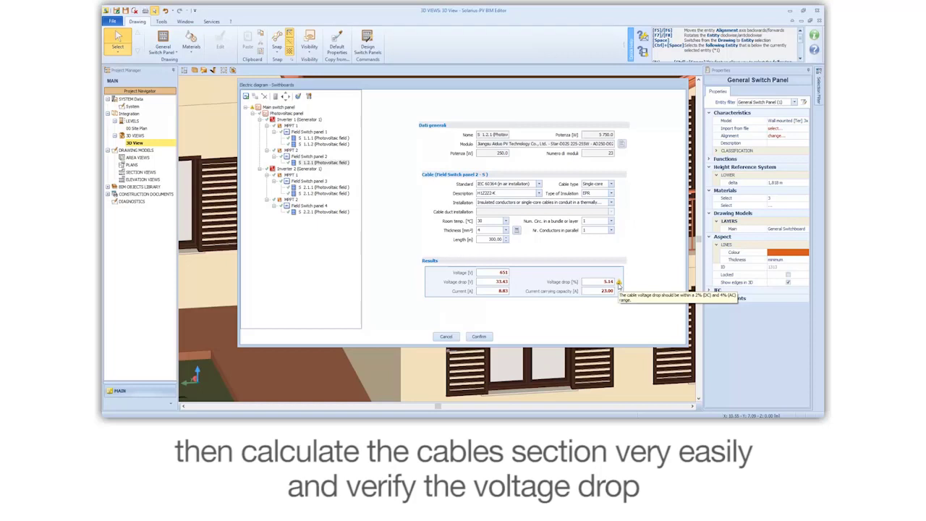
left_click(516, 230)
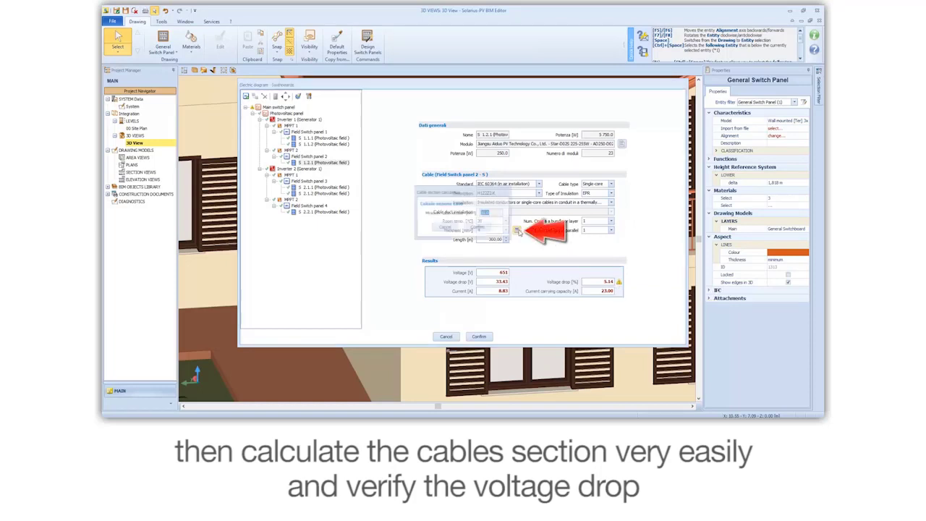
left_click(485, 229)
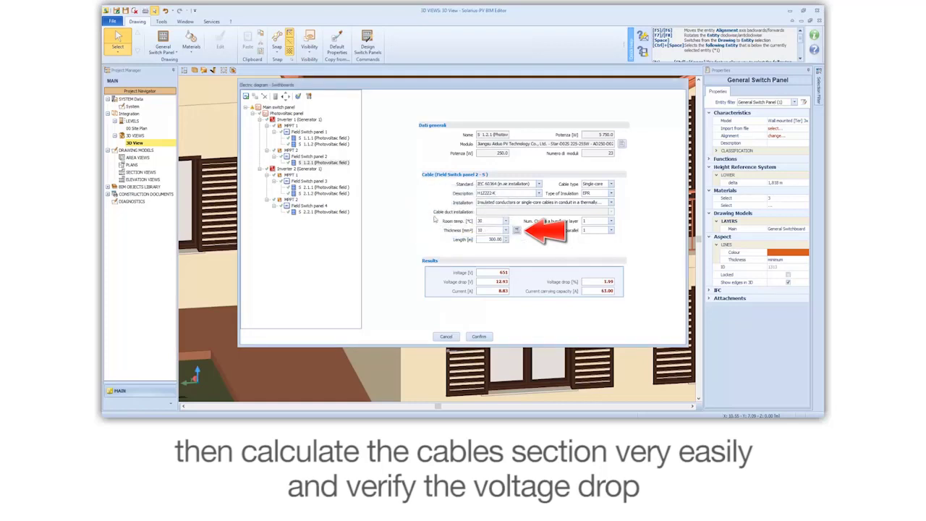
- Show Field Switch panel 2's protections and single-line diagram
left_click(310, 156)
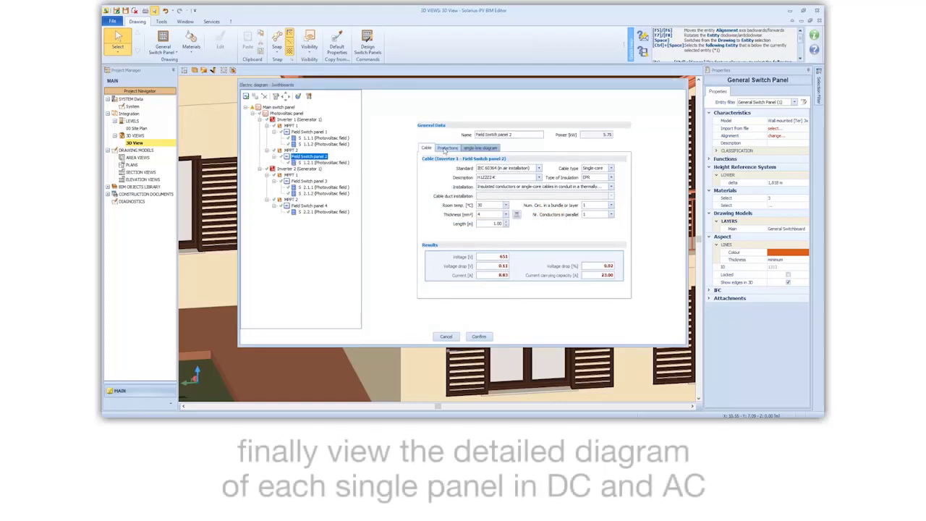
left_click(446, 148)
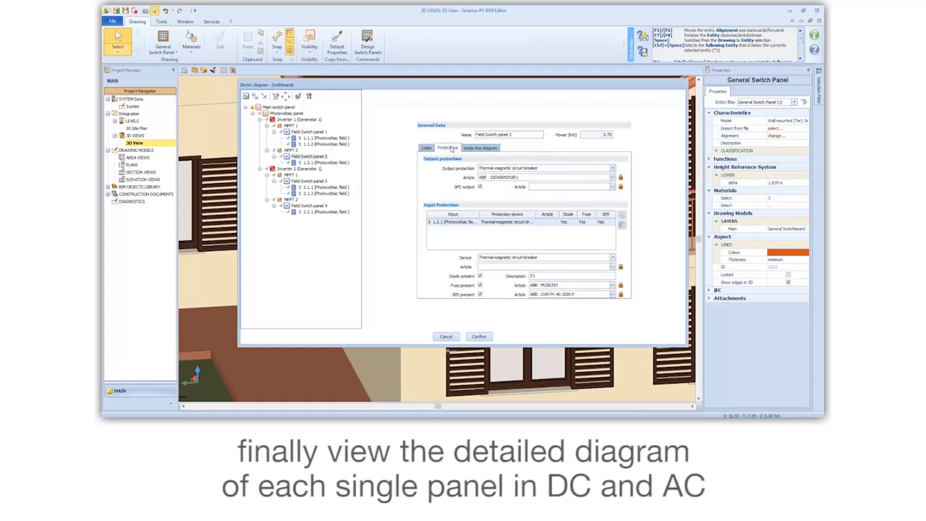
left_click(480, 147)
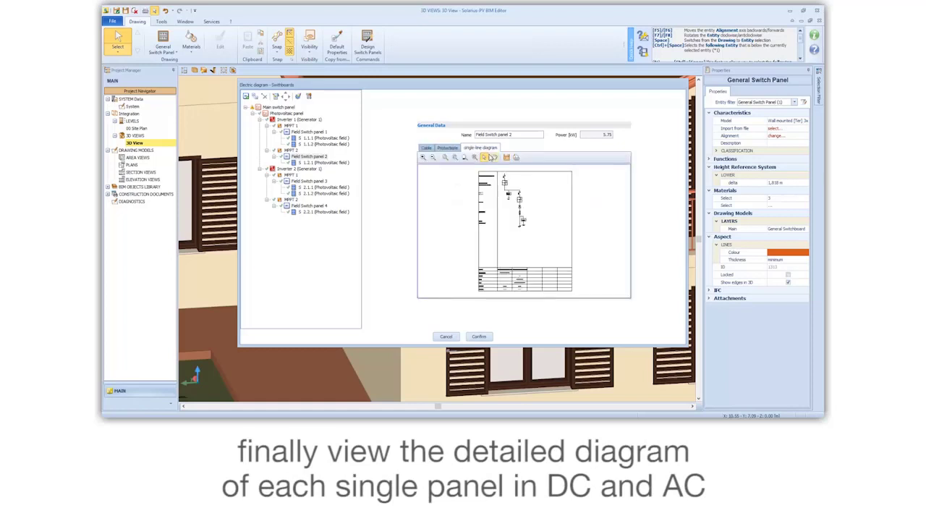